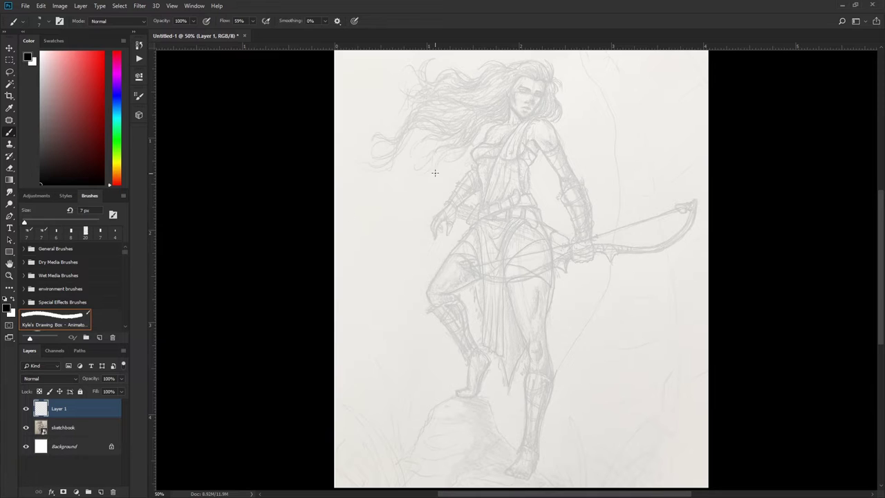
Try the ink brush with test strokes beside the figure, undoing each one.
{"action": "left_click_drag", "start_coordinate": [379, 184], "coordinate": [361, 325]}
{"action": "key", "text": "ctrl+z"}
{"action": "left_click_drag", "start_coordinate": [387, 196], "coordinate": [374, 344]}
{"action": "left_click_drag", "start_coordinate": [370, 242], "coordinate": [366, 284]}
{"action": "key", "text": "ctrl+z"}
{"action": "scroll", "coordinate": [398, 242], "scroll_direction": "up", "scroll_amount": 3}
{"action": "left_click_drag", "start_coordinate": [332, 256], "coordinate": [315, 382]}
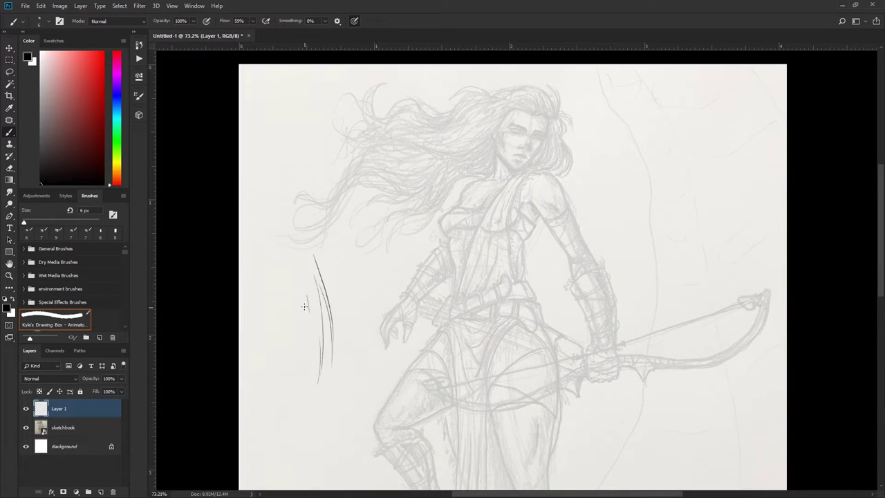
{"action": "key", "text": "ctrl+z"}
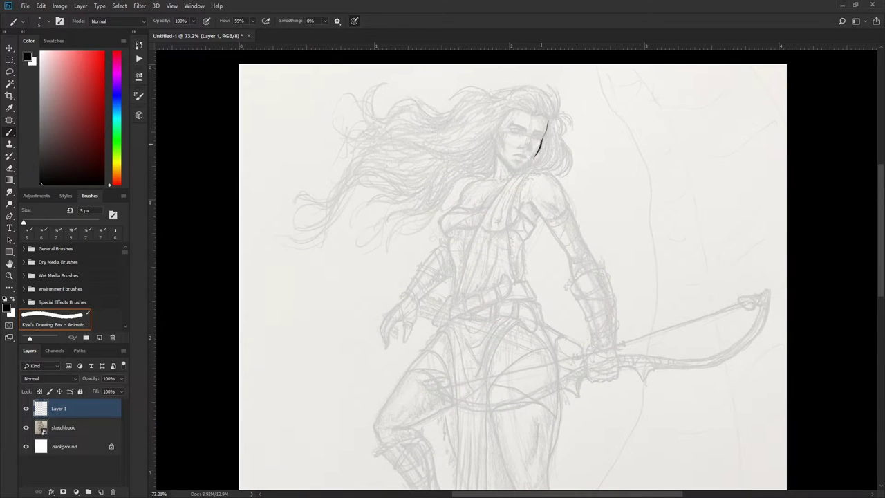
Ink the jawline, chin, neck, ear, forehead hairline and strands down the face's right.
{"action": "mouse_move", "coordinate": [536, 155]}
{"action": "left_mouse_down"}
{"action": "mouse_move", "coordinate": [517, 169]}
{"action": "mouse_move", "coordinate": [495, 148]}
{"action": "mouse_move", "coordinate": [491, 177]}
{"action": "mouse_move", "coordinate": [473, 182]}
{"action": "mouse_move", "coordinate": [451, 210]}
{"action": "left_mouse_up"}
{"action": "mouse_move", "coordinate": [530, 115]}
{"action": "left_mouse_down"}
{"action": "mouse_move", "coordinate": [479, 145]}
{"action": "mouse_move", "coordinate": [421, 151]}
{"action": "left_mouse_up"}
{"action": "mouse_move", "coordinate": [492, 136]}
{"action": "left_mouse_down"}
{"action": "mouse_move", "coordinate": [475, 177]}
{"action": "mouse_move", "coordinate": [540, 83]}
{"action": "mouse_move", "coordinate": [573, 135]}
{"action": "mouse_move", "coordinate": [558, 142]}
{"action": "mouse_move", "coordinate": [567, 176]}
{"action": "left_mouse_up"}
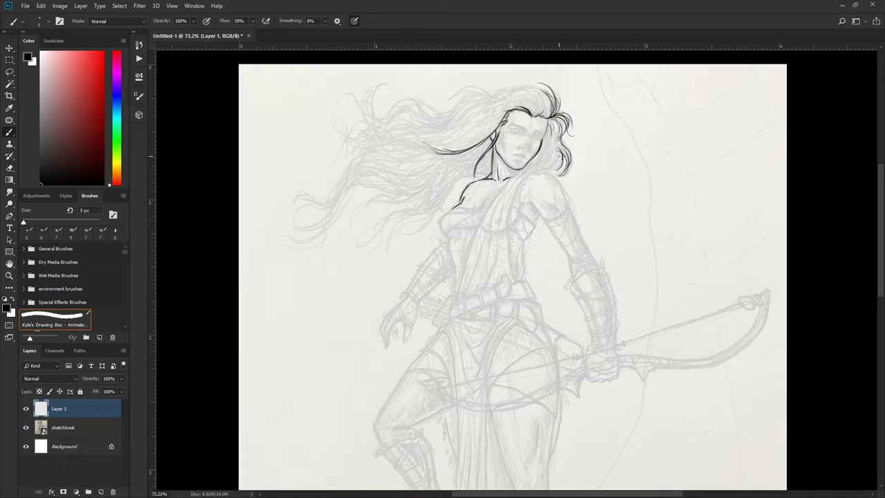
{"action": "left_click_drag", "start_coordinate": [553, 137], "coordinate": [557, 173]}
Ink long hair strands sweeping down-left from the shoulder and extending further left.
{"action": "left_click_drag", "start_coordinate": [489, 174], "coordinate": [392, 234]}
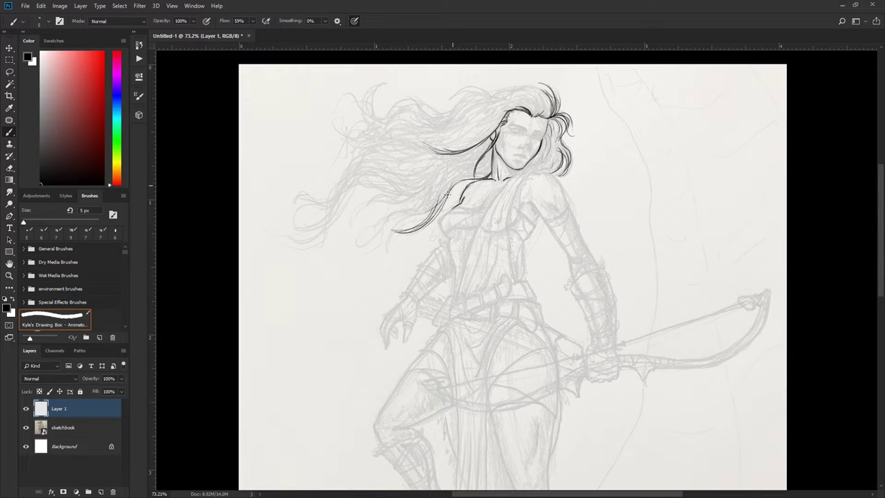
{"action": "left_click_drag", "start_coordinate": [451, 191], "coordinate": [380, 259]}
{"action": "mouse_move", "coordinate": [439, 176]}
{"action": "left_mouse_down"}
{"action": "mouse_move", "coordinate": [356, 220]}
{"action": "mouse_move", "coordinate": [352, 186]}
{"action": "left_mouse_up"}
{"action": "left_click_drag", "start_coordinate": [373, 181], "coordinate": [319, 235]}
{"action": "left_click_drag", "start_coordinate": [335, 191], "coordinate": [299, 239]}
{"action": "left_click_drag", "start_coordinate": [379, 162], "coordinate": [291, 235]}
{"action": "left_click_drag", "start_coordinate": [343, 187], "coordinate": [294, 207]}
Ink hair strands across the top of the head, an upper curl, and strands beside the face.
{"action": "mouse_move", "coordinate": [552, 86]}
{"action": "left_mouse_down"}
{"action": "mouse_move", "coordinate": [501, 108]}
{"action": "mouse_move", "coordinate": [455, 93]}
{"action": "mouse_move", "coordinate": [374, 123]}
{"action": "mouse_move", "coordinate": [318, 177]}
{"action": "left_mouse_up"}
{"action": "mouse_move", "coordinate": [376, 151]}
{"action": "left_mouse_down"}
{"action": "mouse_move", "coordinate": [487, 141]}
{"action": "mouse_move", "coordinate": [432, 201]}
{"action": "left_mouse_up"}
{"action": "left_click_drag", "start_coordinate": [440, 164], "coordinate": [377, 175]}
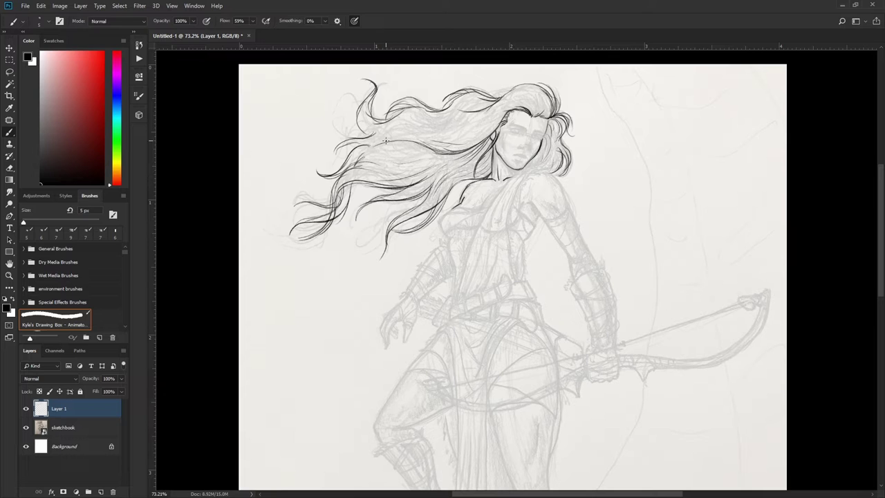
{"action": "mouse_move", "coordinate": [545, 95]}
{"action": "left_mouse_down"}
{"action": "mouse_move", "coordinate": [535, 116]}
{"action": "mouse_move", "coordinate": [522, 118]}
{"action": "left_mouse_up"}
{"action": "mouse_move", "coordinate": [549, 106]}
{"action": "left_mouse_down"}
{"action": "mouse_move", "coordinate": [533, 117]}
{"action": "mouse_move", "coordinate": [540, 119]}
{"action": "left_mouse_up"}
{"action": "left_click_drag", "start_coordinate": [564, 119], "coordinate": [543, 170]}
{"action": "left_click_drag", "start_coordinate": [548, 142], "coordinate": [484, 227]}
Ink the neck straps and the scarf down the chest with a fold line and frayed edges.
{"action": "mouse_move", "coordinate": [532, 171]}
{"action": "left_mouse_down"}
{"action": "mouse_move", "coordinate": [506, 226]}
{"action": "mouse_move", "coordinate": [476, 231]}
{"action": "mouse_move", "coordinate": [455, 303]}
{"action": "left_mouse_up"}
{"action": "mouse_move", "coordinate": [506, 226]}
{"action": "left_mouse_down"}
{"action": "mouse_move", "coordinate": [514, 284]}
{"action": "mouse_move", "coordinate": [480, 290]}
{"action": "left_mouse_up"}
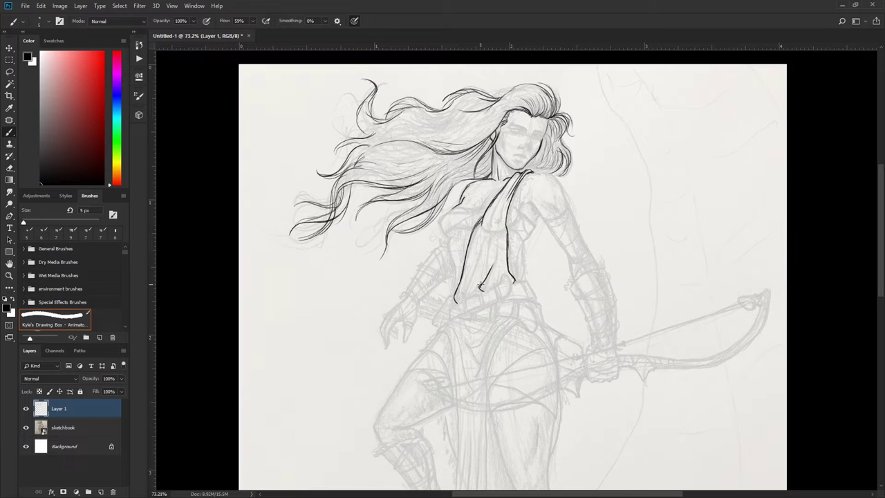
{"action": "left_click_drag", "start_coordinate": [495, 249], "coordinate": [484, 289]}
{"action": "left_click_drag", "start_coordinate": [493, 231], "coordinate": [497, 202]}
{"action": "left_click_drag", "start_coordinate": [476, 238], "coordinate": [466, 291]}
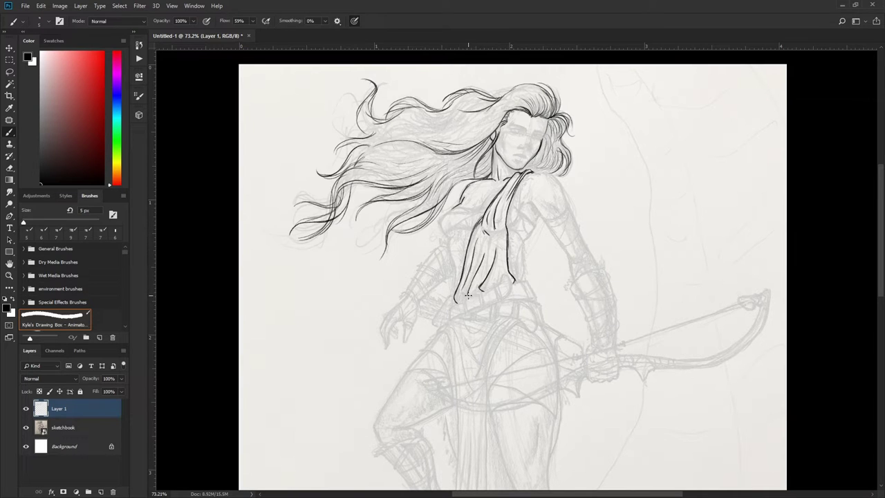
{"action": "mouse_move", "coordinate": [531, 172]}
{"action": "left_mouse_down"}
{"action": "mouse_move", "coordinate": [509, 229]}
{"action": "mouse_move", "coordinate": [514, 276]}
{"action": "left_mouse_up"}
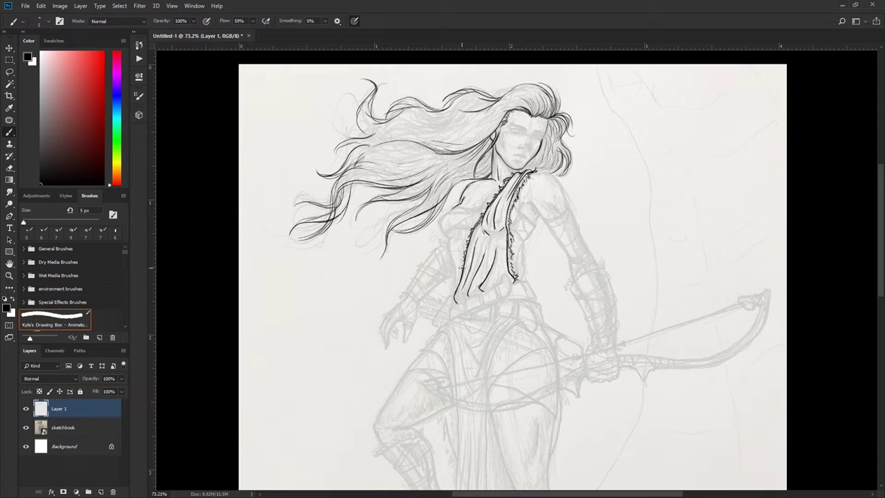
{"action": "left_click_drag", "start_coordinate": [461, 266], "coordinate": [454, 292]}
Ink the bodice line and chest curves, and outline the bow-side shoulder.
{"action": "mouse_move", "coordinate": [486, 206]}
{"action": "left_mouse_down"}
{"action": "mouse_move", "coordinate": [442, 217]}
{"action": "mouse_move", "coordinate": [439, 230]}
{"action": "mouse_move", "coordinate": [469, 231]}
{"action": "mouse_move", "coordinate": [453, 261]}
{"action": "mouse_move", "coordinate": [455, 297]}
{"action": "left_mouse_up"}
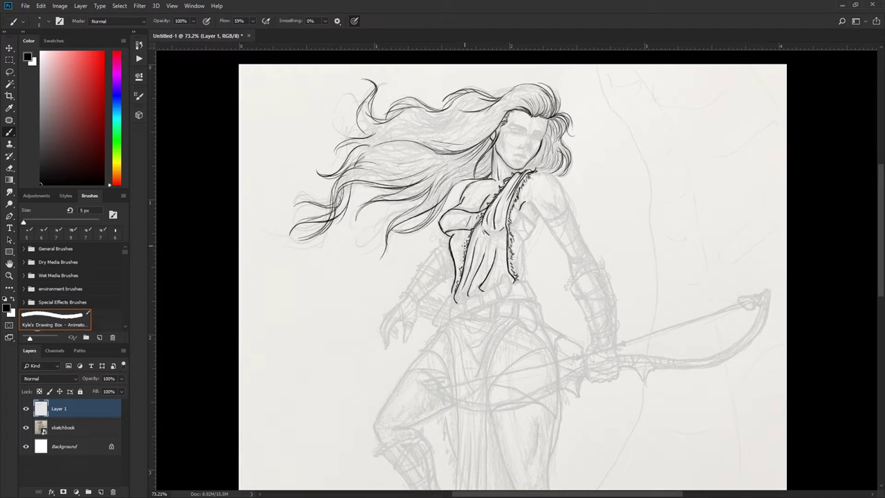
{"action": "left_click_drag", "start_coordinate": [447, 214], "coordinate": [468, 228]}
{"action": "mouse_move", "coordinate": [513, 208]}
{"action": "left_mouse_down"}
{"action": "mouse_move", "coordinate": [534, 227]}
{"action": "mouse_move", "coordinate": [518, 242]}
{"action": "mouse_move", "coordinate": [522, 227]}
{"action": "left_mouse_up"}
{"action": "mouse_move", "coordinate": [527, 173]}
{"action": "left_mouse_down"}
{"action": "mouse_move", "coordinate": [557, 180]}
{"action": "mouse_move", "coordinate": [565, 206]}
{"action": "mouse_move", "coordinate": [549, 219]}
{"action": "mouse_move", "coordinate": [551, 231]}
{"action": "mouse_move", "coordinate": [567, 236]}
{"action": "mouse_move", "coordinate": [573, 272]}
{"action": "left_mouse_up"}
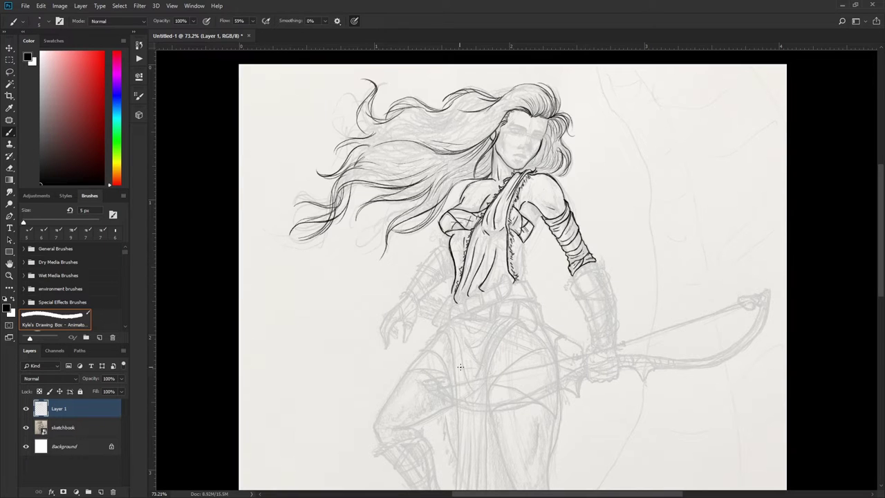
Ink the vest edge, the forearm bracer bands and sides, and fringes under the armband and cuff.
{"action": "left_click_drag", "start_coordinate": [520, 250], "coordinate": [516, 279]}
{"action": "mouse_move", "coordinate": [570, 284]}
{"action": "left_mouse_down"}
{"action": "mouse_move", "coordinate": [602, 274]}
{"action": "mouse_move", "coordinate": [564, 291]}
{"action": "left_mouse_up"}
{"action": "left_click_drag", "start_coordinate": [609, 253], "coordinate": [575, 276]}
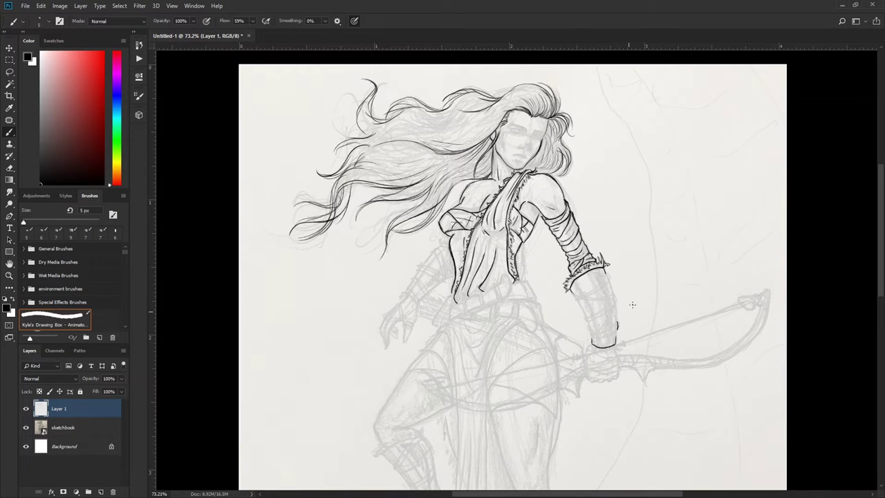
{"action": "left_click_drag", "start_coordinate": [595, 338], "coordinate": [617, 330]}
{"action": "left_click_drag", "start_coordinate": [589, 331], "coordinate": [618, 324]}
{"action": "left_click_drag", "start_coordinate": [591, 310], "coordinate": [616, 296]}
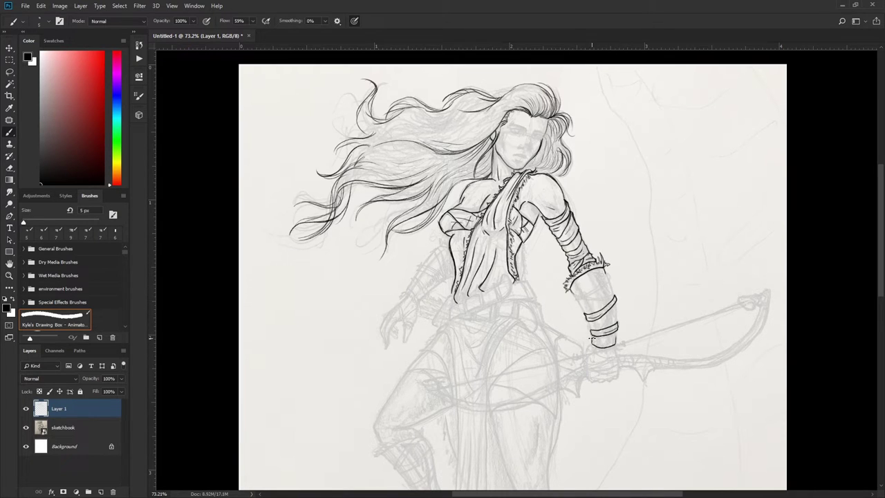
{"action": "left_click_drag", "start_coordinate": [593, 330], "coordinate": [596, 310]}
{"action": "mouse_move", "coordinate": [616, 302]}
{"action": "left_mouse_down"}
{"action": "mouse_move", "coordinate": [608, 317]}
{"action": "mouse_move", "coordinate": [573, 293]}
{"action": "mouse_move", "coordinate": [583, 298]}
{"action": "mouse_move", "coordinate": [611, 284]}
{"action": "left_mouse_up"}
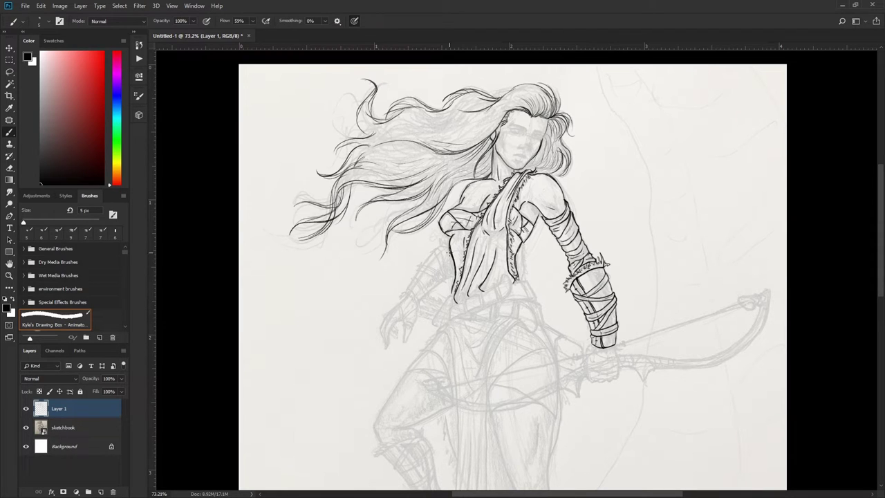
{"action": "mouse_move", "coordinate": [589, 343]}
{"action": "left_mouse_down"}
{"action": "mouse_move", "coordinate": [622, 349]}
{"action": "mouse_move", "coordinate": [610, 351]}
{"action": "left_mouse_up"}
Ink the belt buckle and strap, the shirt's right edge, and a flap hanging below the belt.
{"action": "mouse_move", "coordinate": [477, 293]}
{"action": "left_mouse_down"}
{"action": "mouse_move", "coordinate": [465, 300]}
{"action": "mouse_move", "coordinate": [485, 312]}
{"action": "mouse_move", "coordinate": [480, 302]}
{"action": "left_mouse_up"}
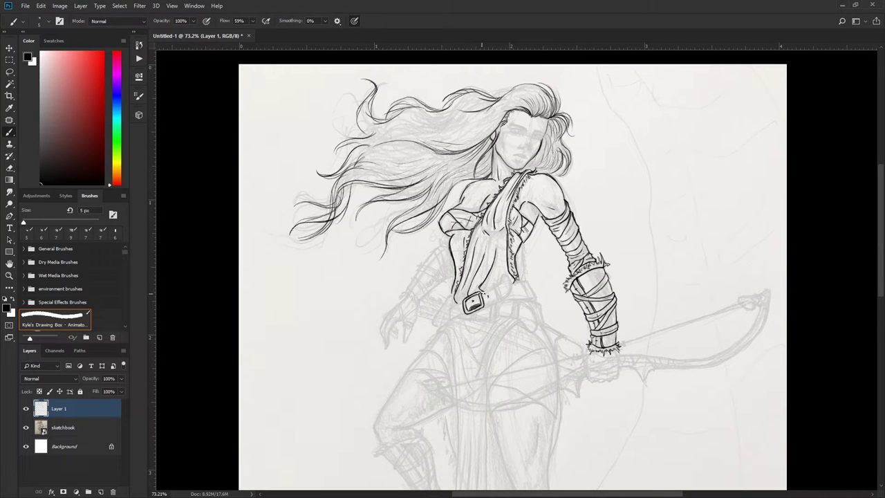
{"action": "mouse_move", "coordinate": [482, 294]}
{"action": "left_mouse_down"}
{"action": "mouse_move", "coordinate": [510, 275]}
{"action": "mouse_move", "coordinate": [512, 295]}
{"action": "mouse_move", "coordinate": [490, 295]}
{"action": "mouse_move", "coordinate": [451, 319]}
{"action": "left_mouse_up"}
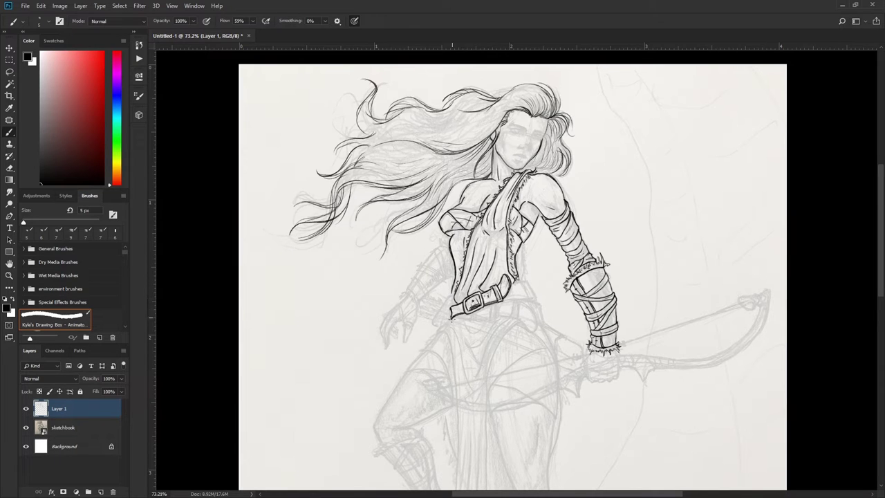
{"action": "mouse_move", "coordinate": [517, 282]}
{"action": "left_mouse_down"}
{"action": "mouse_move", "coordinate": [537, 303]}
{"action": "mouse_move", "coordinate": [502, 305]}
{"action": "mouse_move", "coordinate": [532, 298]}
{"action": "left_mouse_up"}
{"action": "left_click_drag", "start_coordinate": [522, 244], "coordinate": [519, 281]}
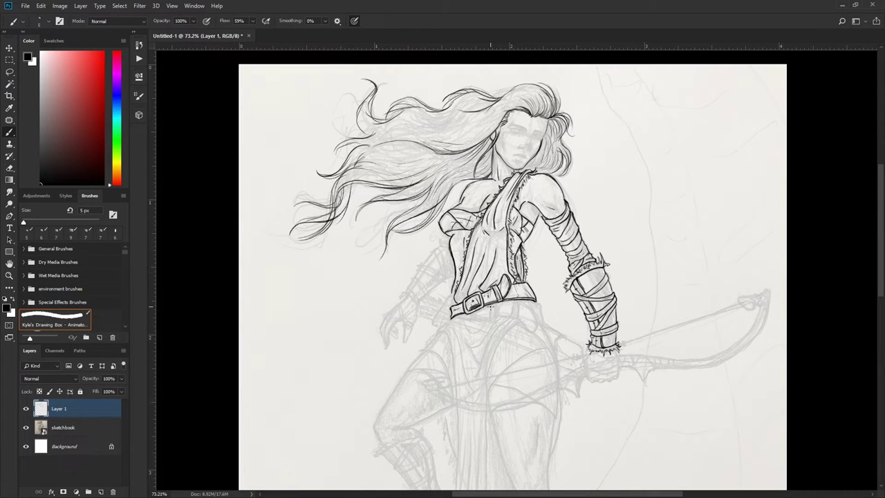
{"action": "left_click_drag", "start_coordinate": [469, 317], "coordinate": [493, 319]}
{"action": "mouse_move", "coordinate": [513, 313]}
{"action": "left_mouse_down"}
{"action": "mouse_move", "coordinate": [495, 324]}
{"action": "mouse_move", "coordinate": [537, 331]}
{"action": "mouse_move", "coordinate": [536, 321]}
{"action": "left_mouse_up"}
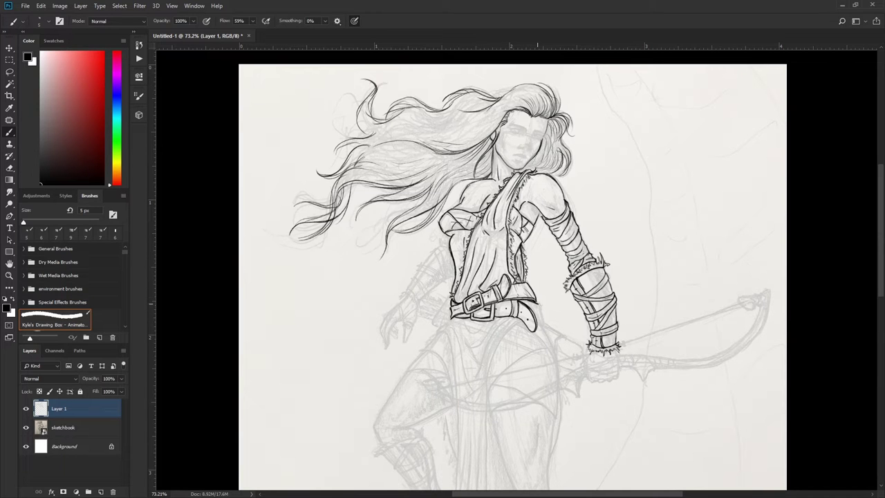
Zoom to 89%, then outline and refine the loincloth flap below the belt and ink the hip curve.
{"action": "scroll", "coordinate": [358, 328], "scroll_direction": "down", "scroll_amount": 2}
{"action": "scroll", "coordinate": [415, 277], "scroll_direction": "down", "scroll_amount": 2}
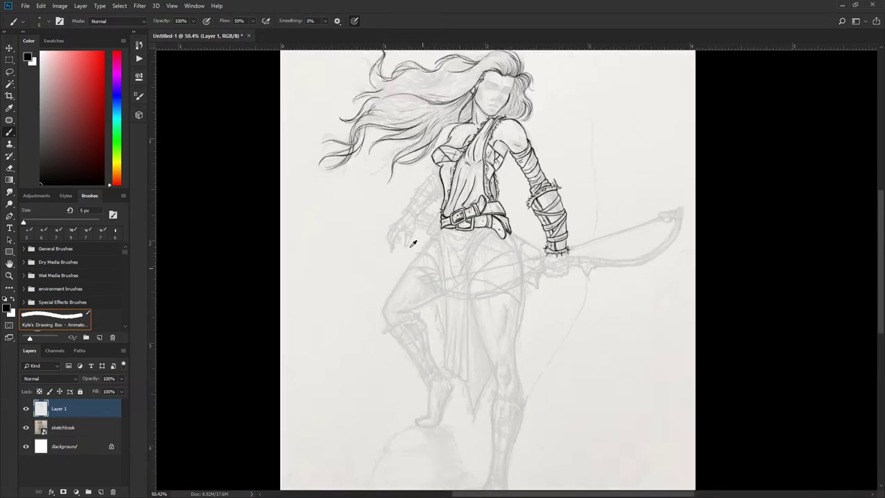
{"action": "scroll", "coordinate": [526, 283], "scroll_direction": "up", "scroll_amount": 4}
{"action": "left_click_drag", "start_coordinate": [527, 282], "coordinate": [515, 318]}
{"action": "mouse_move", "coordinate": [451, 264]}
{"action": "left_mouse_down"}
{"action": "mouse_move", "coordinate": [471, 328]}
{"action": "mouse_move", "coordinate": [467, 253]}
{"action": "mouse_move", "coordinate": [501, 269]}
{"action": "mouse_move", "coordinate": [506, 261]}
{"action": "left_mouse_up"}
{"action": "left_click_drag", "start_coordinate": [517, 258], "coordinate": [490, 289]}
{"action": "left_click_drag", "start_coordinate": [460, 256], "coordinate": [486, 321]}
{"action": "left_click_drag", "start_coordinate": [536, 250], "coordinate": [514, 316]}
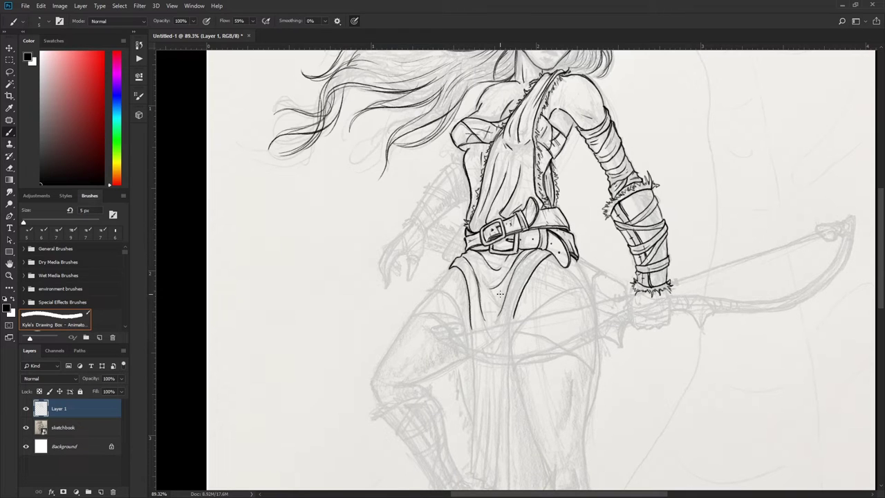
{"action": "left_click_drag", "start_coordinate": [492, 260], "coordinate": [480, 290]}
{"action": "left_click_drag", "start_coordinate": [541, 252], "coordinate": [523, 276]}
{"action": "left_click_drag", "start_coordinate": [596, 313], "coordinate": [578, 261]}
Ink torso fur, the free upper arm's crisscross armband wraps, and that hand's fingers.
{"action": "scroll", "coordinate": [447, 313], "scroll_direction": "up", "scroll_amount": 3}
{"action": "mouse_move", "coordinate": [455, 235]}
{"action": "left_mouse_down"}
{"action": "mouse_move", "coordinate": [459, 288]}
{"action": "mouse_move", "coordinate": [456, 279]}
{"action": "left_mouse_up"}
{"action": "mouse_move", "coordinate": [424, 280]}
{"action": "left_mouse_down"}
{"action": "mouse_move", "coordinate": [453, 289]}
{"action": "mouse_move", "coordinate": [437, 302]}
{"action": "left_mouse_up"}
{"action": "mouse_move", "coordinate": [425, 262]}
{"action": "left_mouse_down"}
{"action": "mouse_move", "coordinate": [440, 304]}
{"action": "mouse_move", "coordinate": [449, 275]}
{"action": "mouse_move", "coordinate": [459, 283]}
{"action": "left_mouse_up"}
{"action": "mouse_move", "coordinate": [459, 276]}
{"action": "left_mouse_down"}
{"action": "mouse_move", "coordinate": [470, 286]}
{"action": "mouse_move", "coordinate": [428, 312]}
{"action": "left_mouse_up"}
{"action": "left_click_drag", "start_coordinate": [427, 297], "coordinate": [411, 313]}
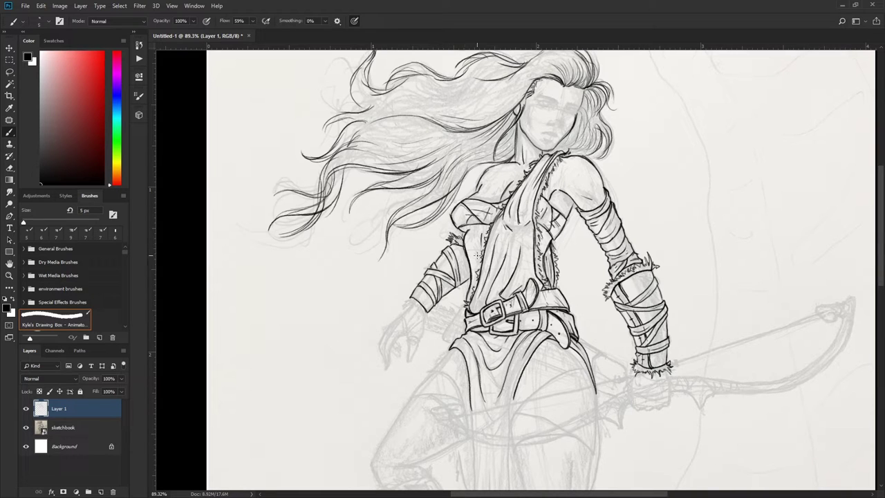
{"action": "left_click_drag", "start_coordinate": [437, 288], "coordinate": [424, 304]}
{"action": "mouse_move", "coordinate": [452, 271]}
{"action": "left_mouse_down"}
{"action": "mouse_move", "coordinate": [422, 302]}
{"action": "mouse_move", "coordinate": [408, 304]}
{"action": "mouse_move", "coordinate": [418, 348]}
{"action": "mouse_move", "coordinate": [397, 332]}
{"action": "mouse_move", "coordinate": [384, 336]}
{"action": "mouse_move", "coordinate": [406, 306]}
{"action": "mouse_move", "coordinate": [420, 316]}
{"action": "mouse_move", "coordinate": [403, 338]}
{"action": "mouse_move", "coordinate": [421, 343]}
{"action": "mouse_move", "coordinate": [393, 347]}
{"action": "mouse_move", "coordinate": [382, 367]}
{"action": "left_mouse_up"}
{"action": "mouse_move", "coordinate": [384, 334]}
{"action": "left_mouse_down"}
{"action": "mouse_move", "coordinate": [382, 358]}
{"action": "mouse_move", "coordinate": [419, 359]}
{"action": "left_mouse_up"}
Outline the fist gripping the bow and ink wrap bindings on the grip.
{"action": "scroll", "coordinate": [399, 389], "scroll_direction": "down", "scroll_amount": 5}
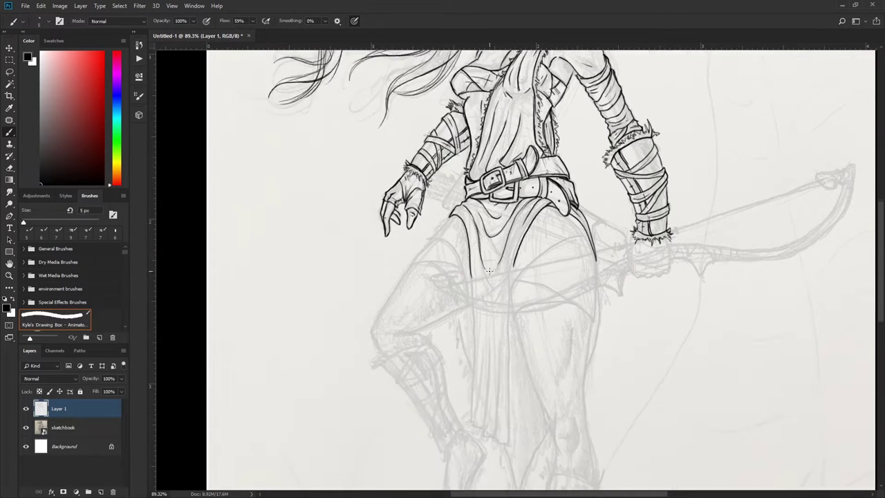
{"action": "mouse_move", "coordinate": [668, 236]}
{"action": "left_mouse_down"}
{"action": "mouse_move", "coordinate": [668, 274]}
{"action": "mouse_move", "coordinate": [650, 275]}
{"action": "left_mouse_up"}
{"action": "mouse_move", "coordinate": [633, 242]}
{"action": "left_mouse_down"}
{"action": "mouse_move", "coordinate": [622, 271]}
{"action": "mouse_move", "coordinate": [661, 261]}
{"action": "mouse_move", "coordinate": [647, 263]}
{"action": "mouse_move", "coordinate": [653, 253]}
{"action": "mouse_move", "coordinate": [667, 255]}
{"action": "mouse_move", "coordinate": [666, 267]}
{"action": "mouse_move", "coordinate": [610, 288]}
{"action": "mouse_move", "coordinate": [633, 259]}
{"action": "mouse_move", "coordinate": [582, 288]}
{"action": "mouse_move", "coordinate": [609, 289]}
{"action": "left_mouse_up"}
{"action": "mouse_move", "coordinate": [669, 257]}
{"action": "left_mouse_down"}
{"action": "mouse_move", "coordinate": [702, 268]}
{"action": "mouse_move", "coordinate": [719, 246]}
{"action": "mouse_move", "coordinate": [734, 263]}
{"action": "mouse_move", "coordinate": [667, 261]}
{"action": "left_mouse_up"}
{"action": "mouse_move", "coordinate": [695, 250]}
{"action": "left_mouse_down"}
{"action": "mouse_move", "coordinate": [709, 252]}
{"action": "mouse_move", "coordinate": [693, 268]}
{"action": "mouse_move", "coordinate": [787, 244]}
{"action": "mouse_move", "coordinate": [834, 212]}
{"action": "mouse_move", "coordinate": [829, 181]}
{"action": "mouse_move", "coordinate": [818, 182]}
{"action": "mouse_move", "coordinate": [853, 166]}
{"action": "mouse_move", "coordinate": [835, 228]}
{"action": "mouse_move", "coordinate": [760, 260]}
{"action": "left_mouse_up"}
Ink the bow's upper limb and curled tip with bindings, and the bowstring across the hips.
{"action": "left_click_drag", "start_coordinate": [765, 256], "coordinate": [730, 261]}
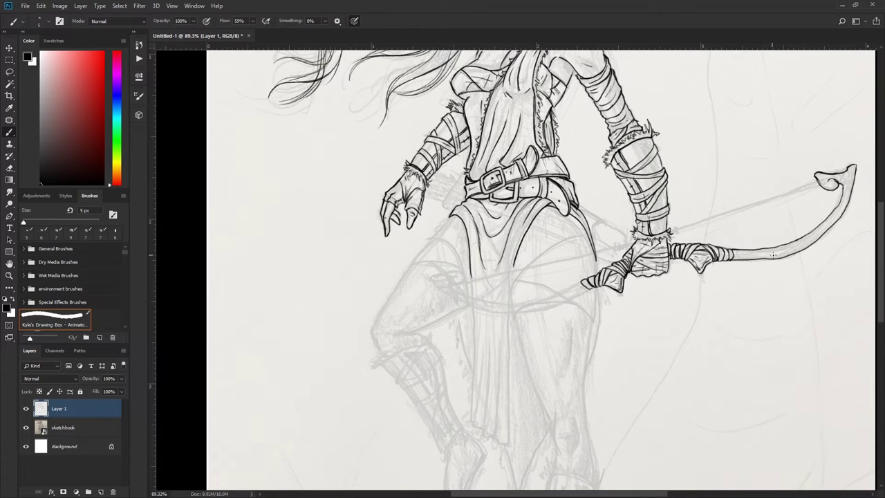
{"action": "left_click_drag", "start_coordinate": [850, 192], "coordinate": [834, 220]}
{"action": "left_click_drag", "start_coordinate": [815, 240], "coordinate": [789, 252]}
{"action": "mouse_move", "coordinate": [733, 257]}
{"action": "left_mouse_down"}
{"action": "mouse_move", "coordinate": [806, 237]}
{"action": "mouse_move", "coordinate": [853, 182]}
{"action": "mouse_move", "coordinate": [838, 188]}
{"action": "mouse_move", "coordinate": [819, 177]}
{"action": "mouse_move", "coordinate": [845, 184]}
{"action": "left_mouse_up"}
{"action": "left_click_drag", "start_coordinate": [844, 180], "coordinate": [851, 193]}
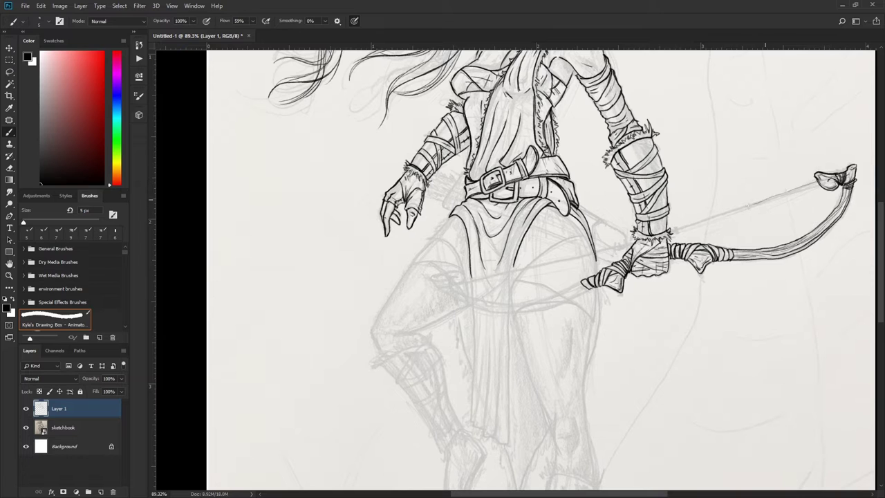
{"action": "left_click_drag", "start_coordinate": [818, 182], "coordinate": [672, 229]}
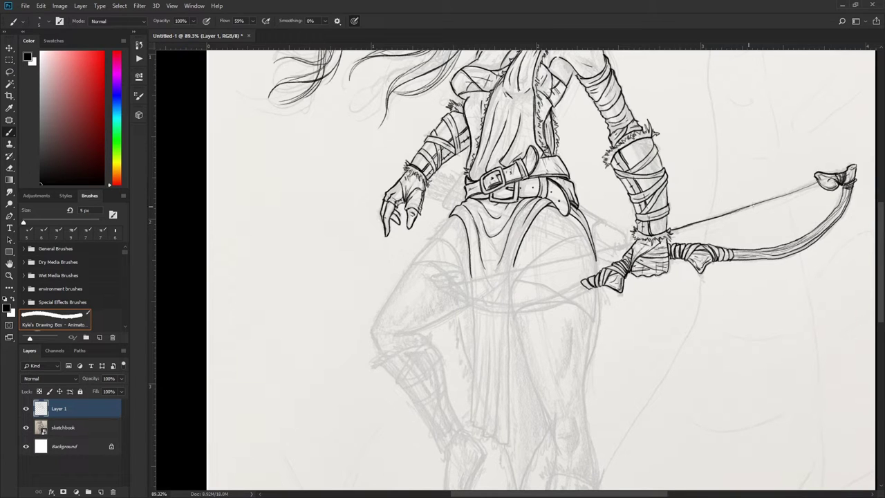
{"action": "left_click_drag", "start_coordinate": [597, 255], "coordinate": [461, 279]}
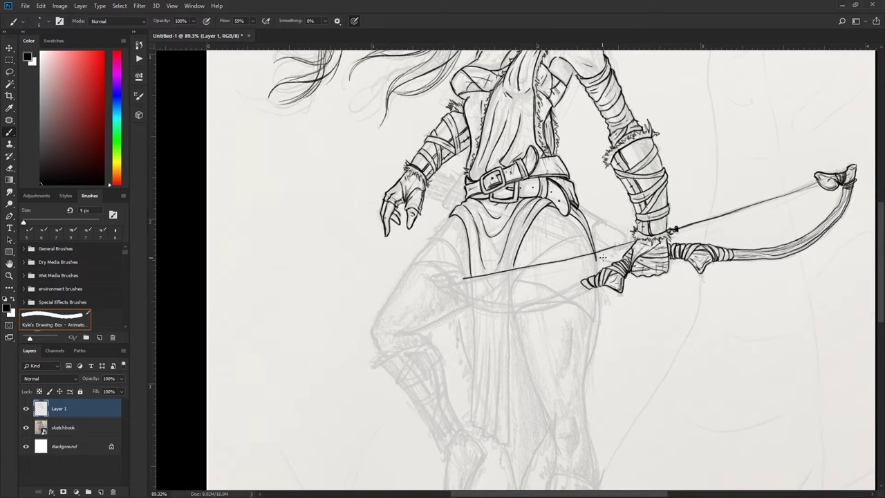
Ink and darken the bow's curved lower limb and its curled lower tip.
{"action": "left_click_drag", "start_coordinate": [588, 290], "coordinate": [509, 313]}
{"action": "mouse_move", "coordinate": [579, 284]}
{"action": "left_mouse_down"}
{"action": "mouse_move", "coordinate": [428, 279]}
{"action": "mouse_move", "coordinate": [512, 314]}
{"action": "left_mouse_up"}
{"action": "key", "text": "ctrl+z"}
{"action": "left_click_drag", "start_coordinate": [426, 278], "coordinate": [510, 313]}
{"action": "mouse_move", "coordinate": [457, 280]}
{"action": "left_mouse_down"}
{"action": "mouse_move", "coordinate": [442, 296]}
{"action": "mouse_move", "coordinate": [588, 288]}
{"action": "left_mouse_up"}
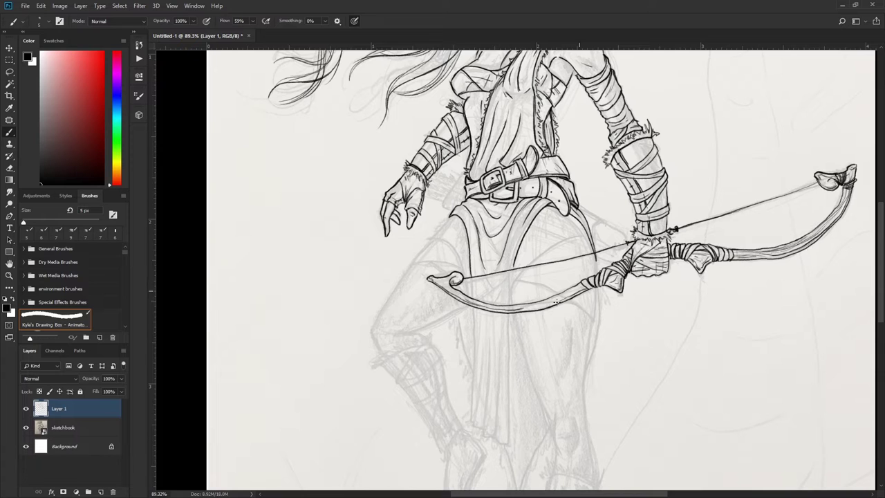
{"action": "mouse_move", "coordinate": [520, 310]}
{"action": "left_mouse_down"}
{"action": "mouse_move", "coordinate": [586, 285]}
{"action": "mouse_move", "coordinate": [451, 290]}
{"action": "mouse_move", "coordinate": [437, 278]}
{"action": "left_mouse_up"}
{"action": "mouse_move", "coordinate": [454, 281]}
{"action": "left_mouse_down"}
{"action": "mouse_move", "coordinate": [462, 274]}
{"action": "mouse_move", "coordinate": [436, 288]}
{"action": "mouse_move", "coordinate": [450, 292]}
{"action": "left_mouse_up"}
{"action": "scroll", "coordinate": [366, 113], "scroll_direction": "down", "scroll_amount": 2}
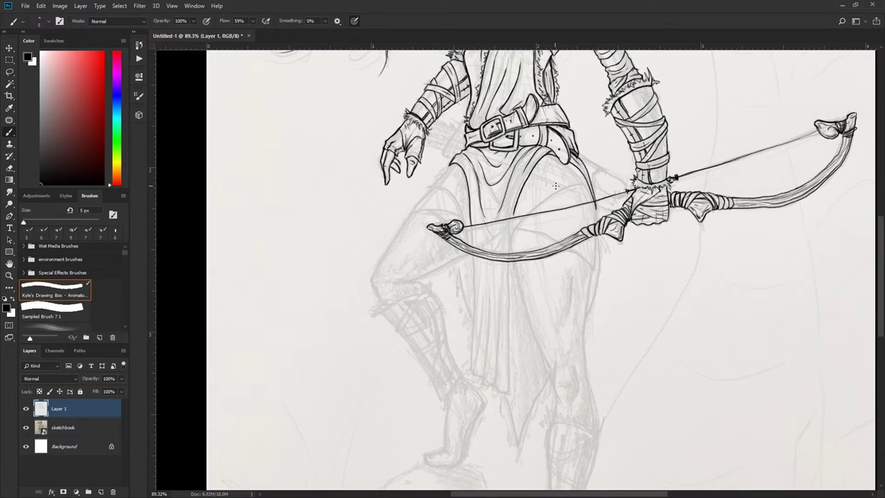
Ink the hanging cloth's edges, fold lines, and furry sides and belt trim.
{"action": "mouse_move", "coordinate": [586, 183]}
{"action": "left_mouse_down"}
{"action": "mouse_move", "coordinate": [532, 207]}
{"action": "mouse_move", "coordinate": [509, 253]}
{"action": "mouse_move", "coordinate": [512, 392]}
{"action": "mouse_move", "coordinate": [495, 381]}
{"action": "mouse_move", "coordinate": [467, 283]}
{"action": "mouse_move", "coordinate": [479, 207]}
{"action": "mouse_move", "coordinate": [494, 369]}
{"action": "left_mouse_up"}
{"action": "left_click_drag", "start_coordinate": [482, 376], "coordinate": [485, 276]}
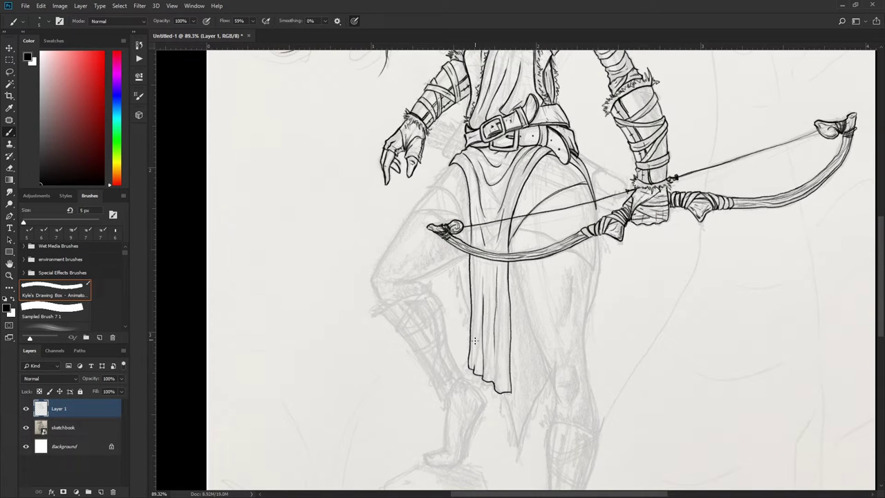
{"action": "left_click_drag", "start_coordinate": [474, 340], "coordinate": [478, 260]}
{"action": "mouse_move", "coordinate": [547, 158]}
{"action": "left_mouse_down"}
{"action": "mouse_move", "coordinate": [513, 251]}
{"action": "mouse_move", "coordinate": [514, 410]}
{"action": "mouse_move", "coordinate": [466, 372]}
{"action": "mouse_move", "coordinate": [470, 305]}
{"action": "left_mouse_up"}
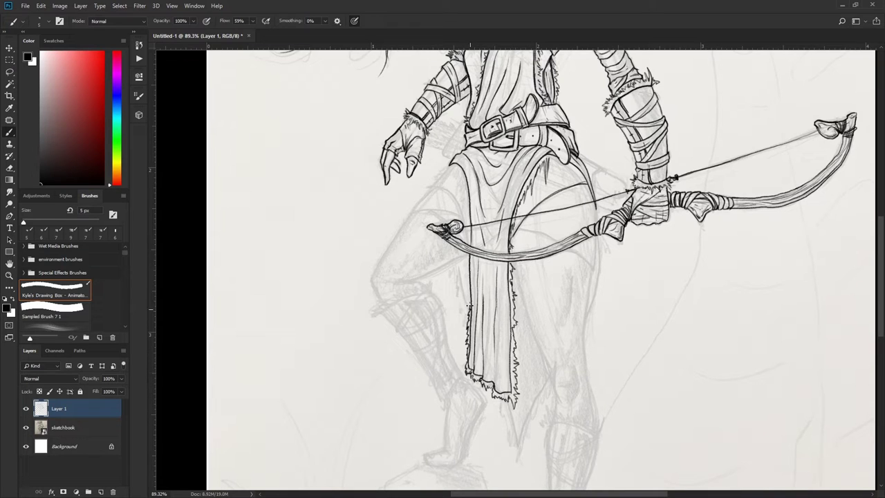
{"action": "mouse_move", "coordinate": [437, 167]}
{"action": "left_mouse_down"}
{"action": "mouse_move", "coordinate": [455, 173]}
{"action": "mouse_move", "coordinate": [469, 232]}
{"action": "mouse_move", "coordinate": [468, 300]}
{"action": "left_mouse_up"}
{"action": "mouse_move", "coordinate": [550, 159]}
{"action": "left_mouse_down"}
{"action": "mouse_move", "coordinate": [593, 199]}
{"action": "mouse_move", "coordinate": [599, 218]}
{"action": "left_mouse_up"}
Ink the hip curve below the belt with a crease, fold line and detail stroke.
{"action": "left_click_drag", "start_coordinate": [517, 224], "coordinate": [593, 270]}
{"action": "left_click_drag", "start_coordinate": [588, 236], "coordinate": [595, 270]}
{"action": "left_click_drag", "start_coordinate": [536, 220], "coordinate": [571, 231]}
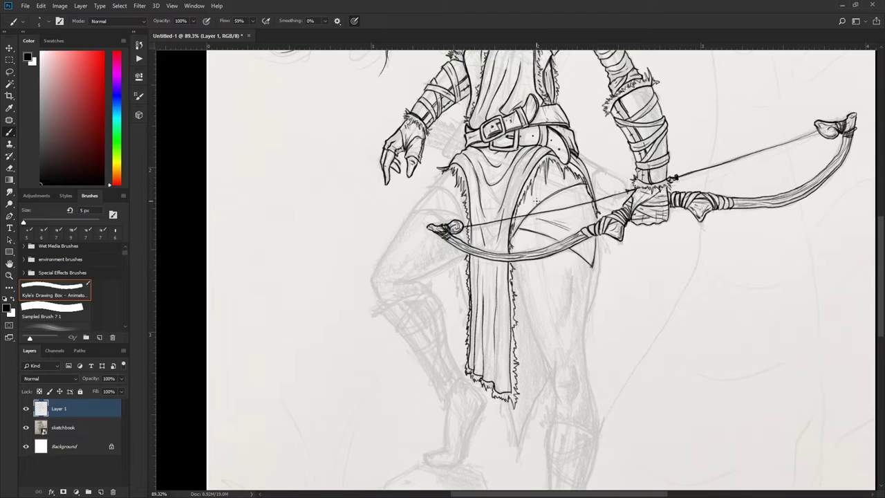
{"action": "left_click_drag", "start_coordinate": [551, 181], "coordinate": [526, 206]}
Outline the standing thigh and knee, then the raised thigh and its knee.
{"action": "left_click_drag", "start_coordinate": [515, 262], "coordinate": [560, 402]}
{"action": "left_click_drag", "start_coordinate": [578, 375], "coordinate": [578, 394]}
{"action": "left_click_drag", "start_coordinate": [588, 268], "coordinate": [594, 412]}
{"action": "left_click_drag", "start_coordinate": [557, 388], "coordinate": [556, 413]}
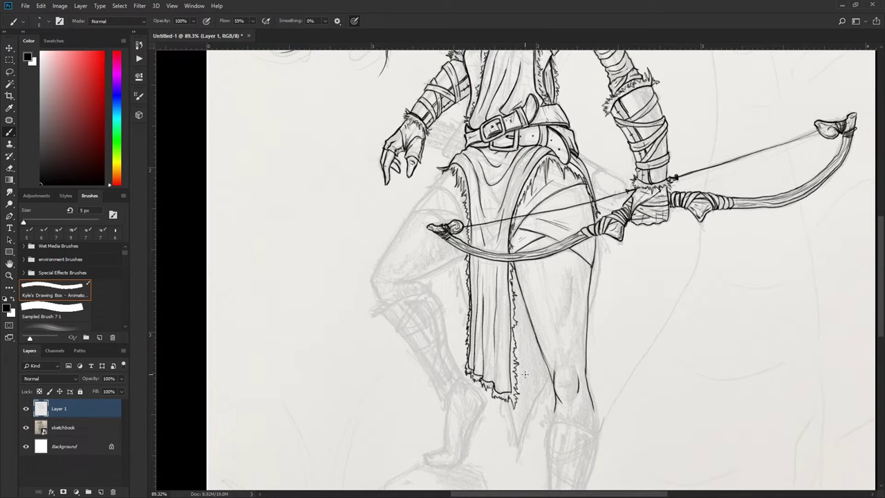
{"action": "mouse_move", "coordinate": [468, 255]}
{"action": "left_mouse_down"}
{"action": "mouse_move", "coordinate": [401, 277]}
{"action": "mouse_move", "coordinate": [423, 278]}
{"action": "left_mouse_up"}
{"action": "mouse_move", "coordinate": [378, 300]}
{"action": "left_mouse_down"}
{"action": "mouse_move", "coordinate": [387, 252]}
{"action": "mouse_move", "coordinate": [412, 216]}
{"action": "left_mouse_up"}
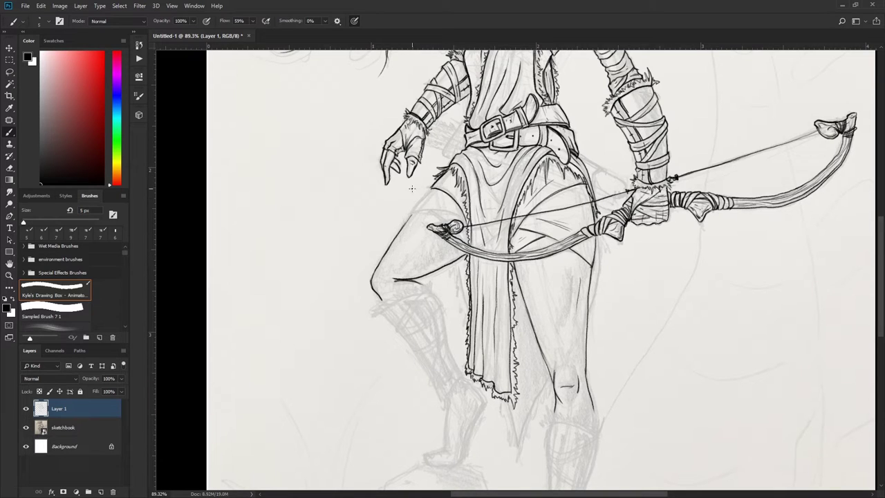
{"action": "mouse_move", "coordinate": [462, 217]}
{"action": "left_mouse_down"}
{"action": "mouse_move", "coordinate": [412, 213]}
{"action": "mouse_move", "coordinate": [432, 191]}
{"action": "left_mouse_up"}
{"action": "scroll", "coordinate": [378, 277], "scroll_direction": "up", "scroll_amount": 5}
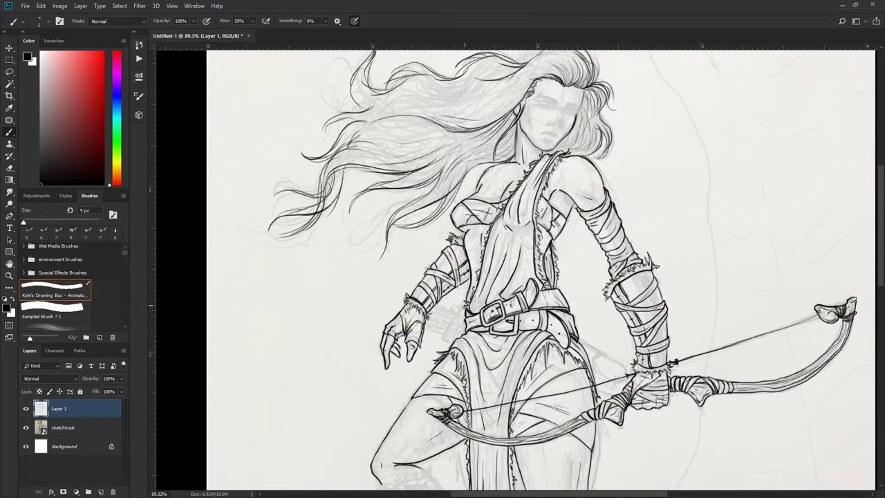
Hatch the wrist and right hip, and ink the arrow fletching in the quiver.
{"action": "mouse_move", "coordinate": [463, 305]}
{"action": "left_mouse_down"}
{"action": "mouse_move", "coordinate": [446, 346]}
{"action": "mouse_move", "coordinate": [457, 315]}
{"action": "mouse_move", "coordinate": [428, 337]}
{"action": "mouse_move", "coordinate": [434, 322]}
{"action": "mouse_move", "coordinate": [426, 339]}
{"action": "mouse_move", "coordinate": [430, 329]}
{"action": "left_mouse_up"}
{"action": "mouse_move", "coordinate": [442, 321]}
{"action": "left_mouse_down"}
{"action": "mouse_move", "coordinate": [428, 334]}
{"action": "mouse_move", "coordinate": [443, 318]}
{"action": "left_mouse_up"}
{"action": "left_click_drag", "start_coordinate": [450, 317], "coordinate": [435, 325]}
{"action": "left_click_drag", "start_coordinate": [450, 308], "coordinate": [437, 320]}
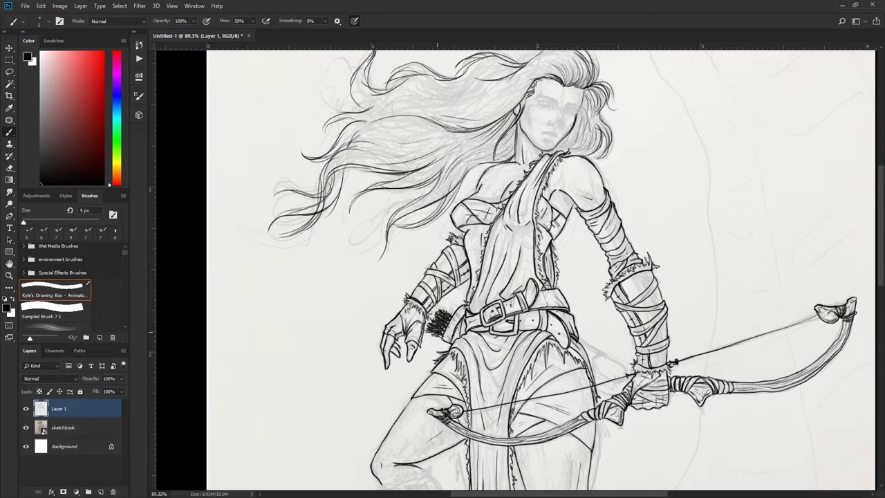
{"action": "mouse_move", "coordinate": [586, 343]}
{"action": "left_mouse_down"}
{"action": "mouse_move", "coordinate": [625, 391]}
{"action": "mouse_move", "coordinate": [589, 367]}
{"action": "mouse_move", "coordinate": [599, 365]}
{"action": "left_mouse_up"}
{"action": "left_click_drag", "start_coordinate": [617, 360], "coordinate": [601, 375]}
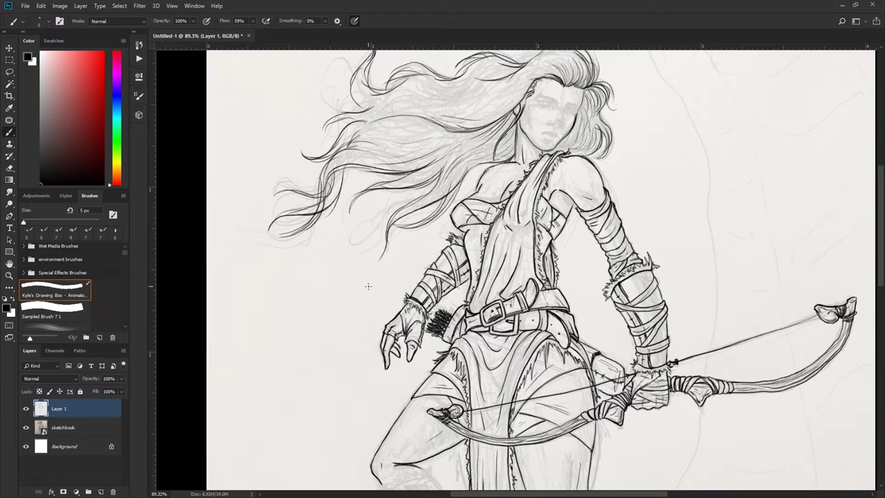
{"action": "left_click_drag", "start_coordinate": [457, 303], "coordinate": [437, 315]}
Ink the loincloth's pointed tip and ragged edge, plus the standing leg's contour.
{"action": "scroll", "coordinate": [299, 235], "scroll_direction": "down", "scroll_amount": 5}
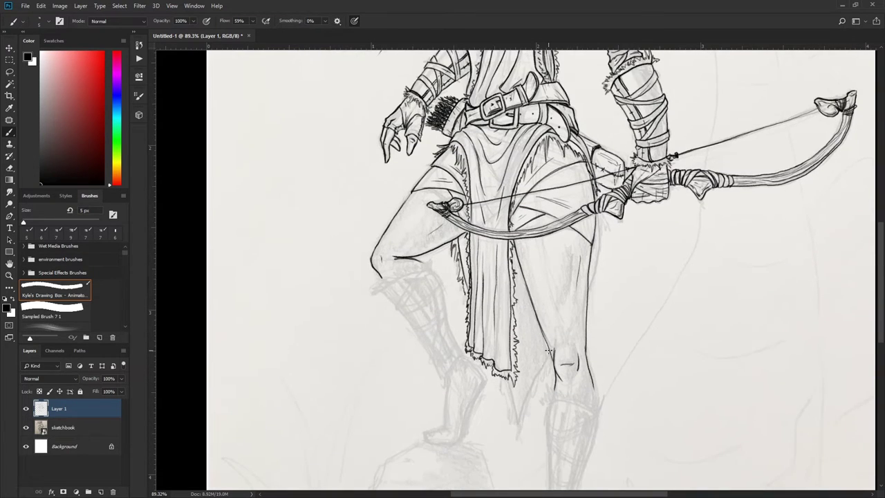
{"action": "left_click_drag", "start_coordinate": [548, 352], "coordinate": [519, 433]}
{"action": "left_click_drag", "start_coordinate": [494, 346], "coordinate": [521, 419]}
{"action": "left_click_drag", "start_coordinate": [531, 281], "coordinate": [524, 356]}
{"action": "left_click_drag", "start_coordinate": [593, 183], "coordinate": [597, 269]}
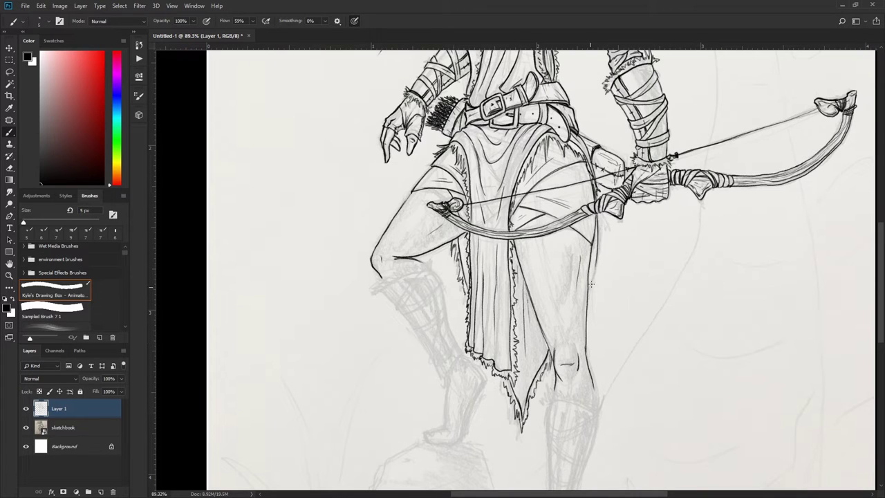
{"action": "left_click_drag", "start_coordinate": [600, 214], "coordinate": [592, 297]}
Ink the furry boot-top trim on the standing leg.
{"action": "scroll", "coordinate": [595, 290], "scroll_direction": "down", "scroll_amount": 1}
{"action": "scroll", "coordinate": [595, 290], "scroll_direction": "down", "scroll_amount": 2}
{"action": "left_click_drag", "start_coordinate": [553, 273], "coordinate": [547, 301]}
{"action": "mouse_move", "coordinate": [596, 284]}
{"action": "left_mouse_down"}
{"action": "mouse_move", "coordinate": [607, 299]}
{"action": "mouse_move", "coordinate": [574, 291]}
{"action": "left_mouse_up"}
{"action": "left_click_drag", "start_coordinate": [579, 275], "coordinate": [550, 295]}
{"action": "left_click_drag", "start_coordinate": [544, 297], "coordinate": [603, 302]}
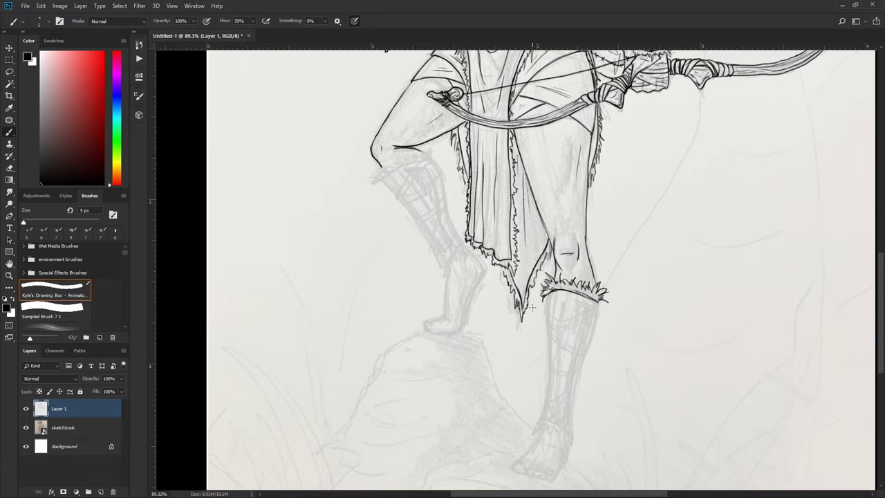
Ink a fur trim below the raised knee and outline the wrapped raised shin.
{"action": "scroll", "coordinate": [532, 307], "scroll_direction": "up", "scroll_amount": 1}
{"action": "scroll", "coordinate": [415, 276], "scroll_direction": "down", "scroll_amount": 3}
{"action": "scroll", "coordinate": [346, 235], "scroll_direction": "up", "scroll_amount": 3}
{"action": "scroll", "coordinate": [342, 230], "scroll_direction": "down", "scroll_amount": 1}
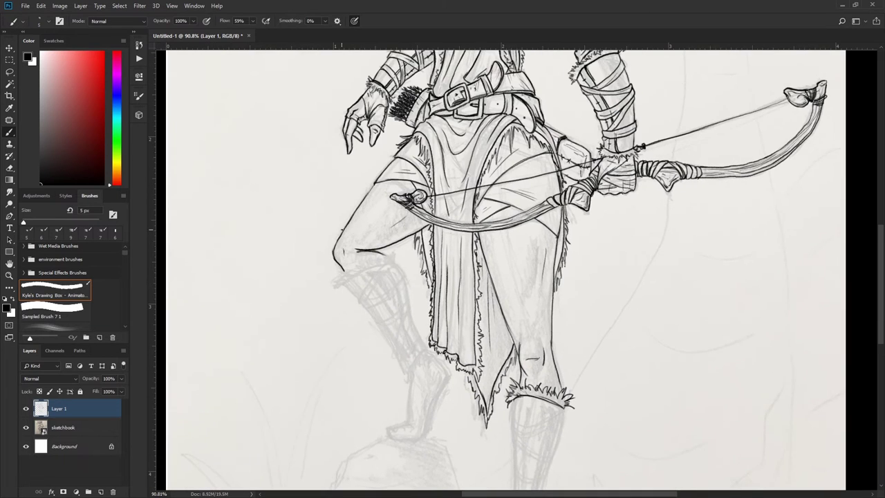
{"action": "mouse_move", "coordinate": [400, 254]}
{"action": "left_mouse_down"}
{"action": "mouse_move", "coordinate": [368, 260]}
{"action": "mouse_move", "coordinate": [339, 278]}
{"action": "mouse_move", "coordinate": [336, 290]}
{"action": "mouse_move", "coordinate": [345, 281]}
{"action": "mouse_move", "coordinate": [393, 279]}
{"action": "mouse_move", "coordinate": [357, 306]}
{"action": "mouse_move", "coordinate": [404, 278]}
{"action": "left_mouse_up"}
{"action": "left_click_drag", "start_coordinate": [367, 302], "coordinate": [407, 285]}
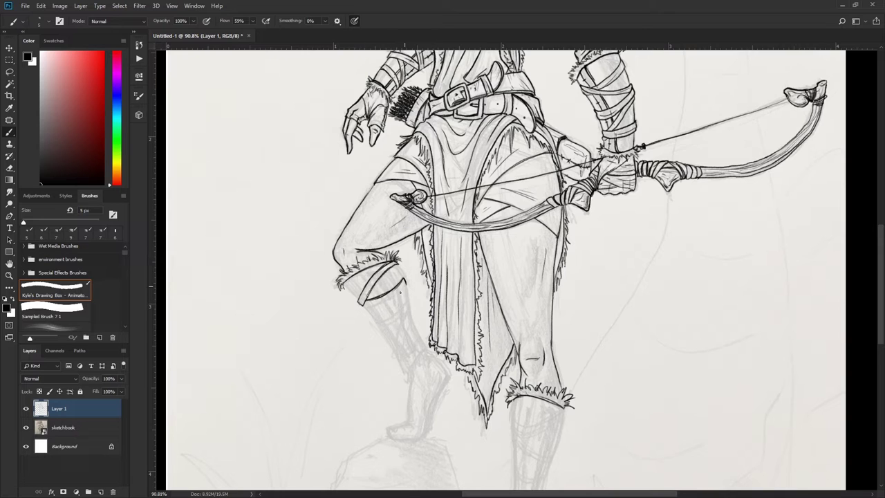
{"action": "mouse_move", "coordinate": [378, 319]}
{"action": "left_mouse_down"}
{"action": "mouse_move", "coordinate": [408, 299]}
{"action": "mouse_move", "coordinate": [411, 315]}
{"action": "left_mouse_up"}
{"action": "mouse_move", "coordinate": [407, 318]}
{"action": "left_mouse_down"}
{"action": "mouse_move", "coordinate": [394, 357]}
{"action": "mouse_move", "coordinate": [405, 355]}
{"action": "left_mouse_up"}
{"action": "left_click_drag", "start_coordinate": [421, 319], "coordinate": [400, 370]}
{"action": "left_click_drag", "start_coordinate": [363, 307], "coordinate": [391, 347]}
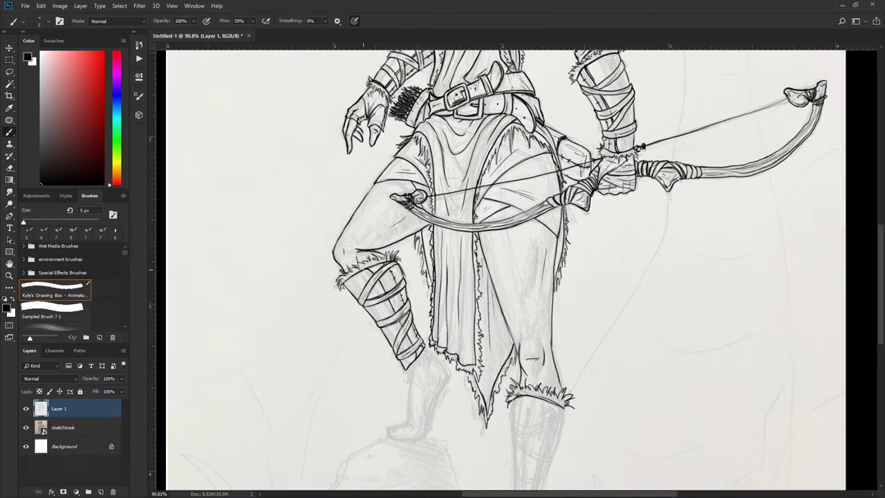
Add fur along the tunic's lower edge.
{"action": "scroll", "coordinate": [415, 269], "scroll_direction": "down", "scroll_amount": 5}
{"action": "scroll", "coordinate": [414, 270], "scroll_direction": "down", "scroll_amount": 5}
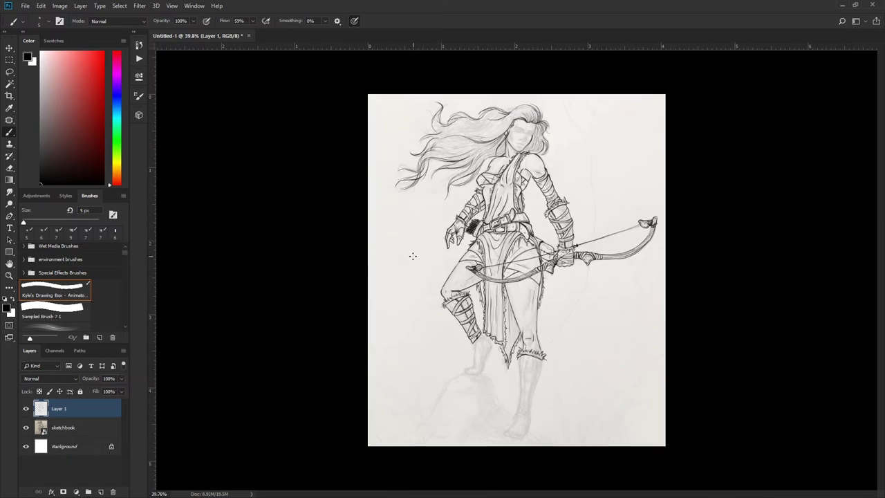
{"action": "scroll", "coordinate": [415, 270], "scroll_direction": "up", "scroll_amount": 5}
{"action": "scroll", "coordinate": [423, 269], "scroll_direction": "down", "scroll_amount": 1}
{"action": "left_click_drag", "start_coordinate": [448, 235], "coordinate": [441, 245]}
{"action": "mouse_move", "coordinate": [452, 242]}
{"action": "left_mouse_down"}
{"action": "mouse_move", "coordinate": [434, 260]}
{"action": "mouse_move", "coordinate": [462, 271]}
{"action": "mouse_move", "coordinate": [443, 312]}
{"action": "mouse_move", "coordinate": [419, 334]}
{"action": "mouse_move", "coordinate": [426, 275]}
{"action": "mouse_move", "coordinate": [441, 305]}
{"action": "left_mouse_up"}
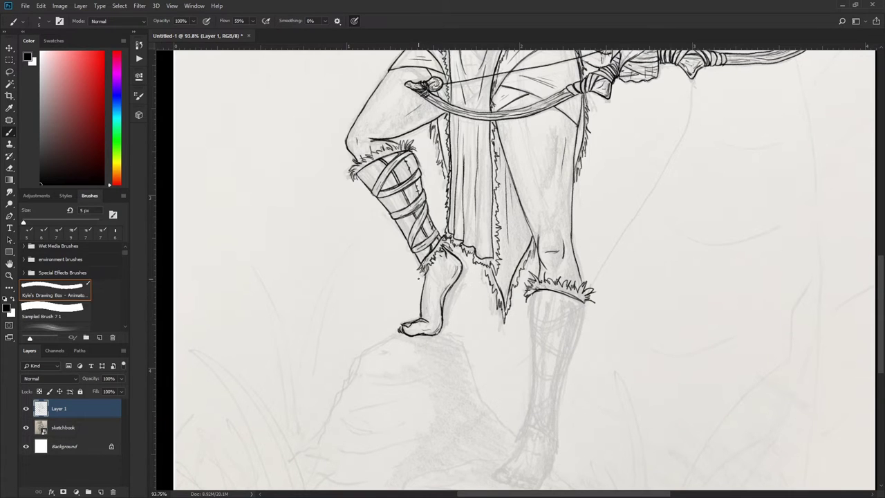
Draw wrap straps on the standing leg's boot and outline the boot and calf.
{"action": "scroll", "coordinate": [417, 280], "scroll_direction": "down", "scroll_amount": 2}
{"action": "mouse_move", "coordinate": [530, 235]}
{"action": "left_mouse_down"}
{"action": "mouse_move", "coordinate": [532, 266]}
{"action": "mouse_move", "coordinate": [585, 246]}
{"action": "left_mouse_up"}
{"action": "mouse_move", "coordinate": [532, 271]}
{"action": "left_mouse_down"}
{"action": "mouse_move", "coordinate": [585, 253]}
{"action": "mouse_move", "coordinate": [567, 309]}
{"action": "left_mouse_up"}
{"action": "left_click_drag", "start_coordinate": [531, 319], "coordinate": [565, 315]}
{"action": "mouse_move", "coordinate": [531, 329]}
{"action": "left_mouse_down"}
{"action": "mouse_move", "coordinate": [560, 346]}
{"action": "mouse_move", "coordinate": [524, 366]}
{"action": "mouse_move", "coordinate": [555, 375]}
{"action": "left_mouse_up"}
{"action": "mouse_move", "coordinate": [557, 345]}
{"action": "left_mouse_down"}
{"action": "mouse_move", "coordinate": [567, 318]}
{"action": "mouse_move", "coordinate": [533, 232]}
{"action": "left_mouse_up"}
{"action": "left_click_drag", "start_coordinate": [570, 310], "coordinate": [586, 253]}
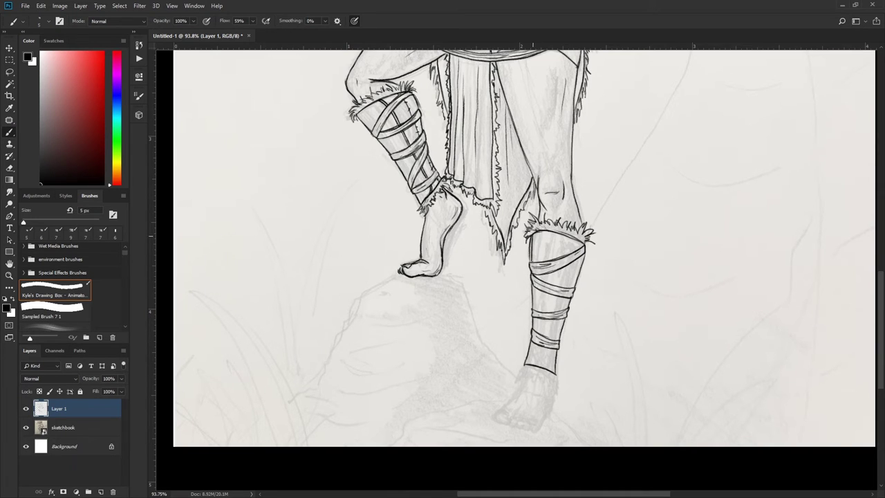
Darken the standing boot's edges, add fur at its bottom, and ink a toe.
{"action": "left_click_drag", "start_coordinate": [534, 285], "coordinate": [531, 364]}
{"action": "left_click_drag", "start_coordinate": [563, 318], "coordinate": [553, 371]}
{"action": "left_click_drag", "start_coordinate": [582, 255], "coordinate": [567, 310]}
{"action": "mouse_move", "coordinate": [528, 364]}
{"action": "left_mouse_down"}
{"action": "mouse_move", "coordinate": [518, 381]}
{"action": "mouse_move", "coordinate": [539, 385]}
{"action": "mouse_move", "coordinate": [516, 365]}
{"action": "left_mouse_up"}
{"action": "scroll", "coordinate": [525, 374], "scroll_direction": "down", "scroll_amount": 2}
{"action": "left_click_drag", "start_coordinate": [553, 339], "coordinate": [547, 370]}
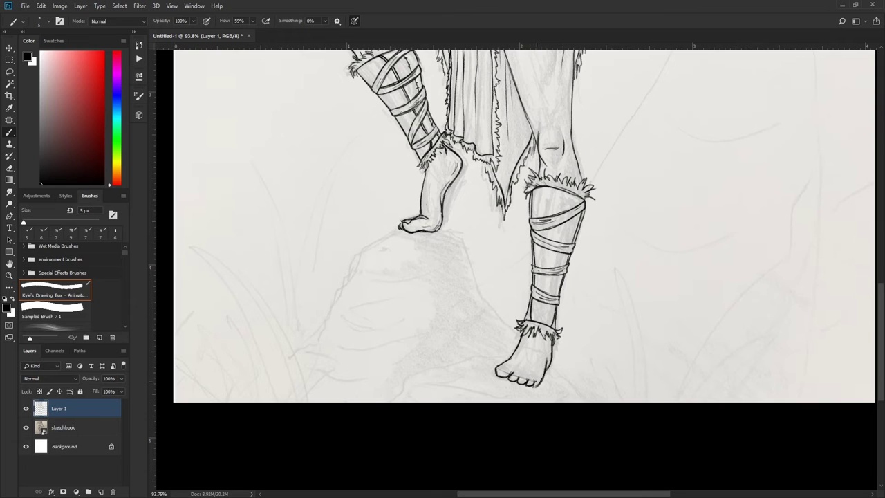
{"action": "left_click_drag", "start_coordinate": [529, 378], "coordinate": [535, 385]}
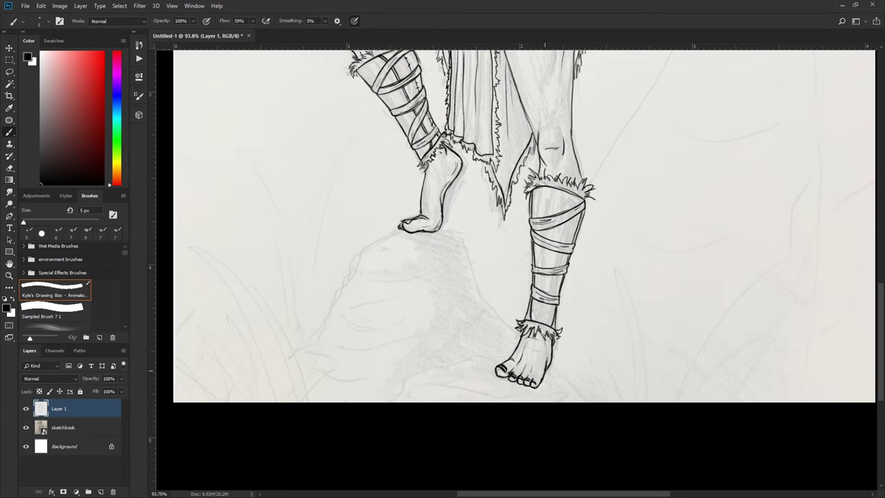
Ink dark strands through the lower flowing hair and across the crown and upper hair.
{"action": "scroll", "coordinate": [344, 232], "scroll_direction": "up", "scroll_amount": 3}
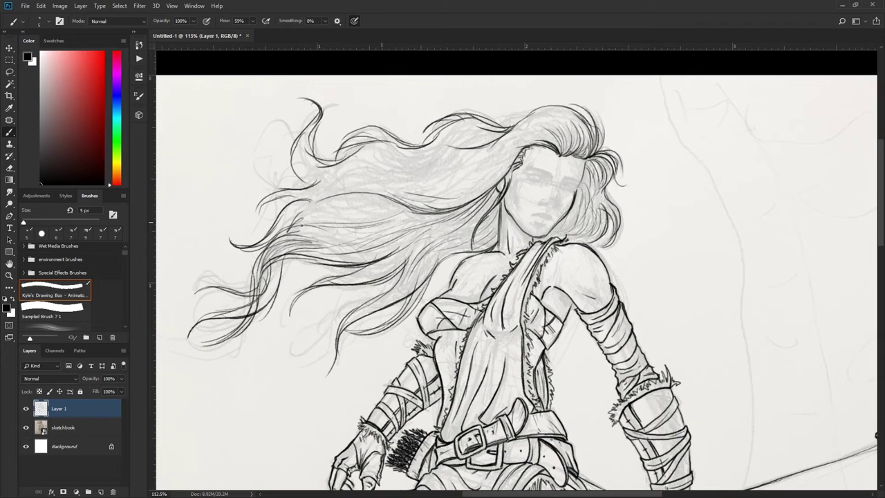
{"action": "mouse_move", "coordinate": [301, 224]}
{"action": "left_mouse_down"}
{"action": "mouse_move", "coordinate": [495, 193]}
{"action": "mouse_move", "coordinate": [422, 275]}
{"action": "mouse_move", "coordinate": [422, 241]}
{"action": "mouse_move", "coordinate": [325, 280]}
{"action": "left_mouse_up"}
{"action": "left_click_drag", "start_coordinate": [404, 271], "coordinate": [349, 303]}
{"action": "left_click_drag", "start_coordinate": [463, 250], "coordinate": [333, 336]}
{"action": "left_click_drag", "start_coordinate": [365, 265], "coordinate": [300, 289]}
{"action": "left_click_drag", "start_coordinate": [567, 132], "coordinate": [568, 151]}
{"action": "left_click_drag", "start_coordinate": [581, 110], "coordinate": [512, 143]}
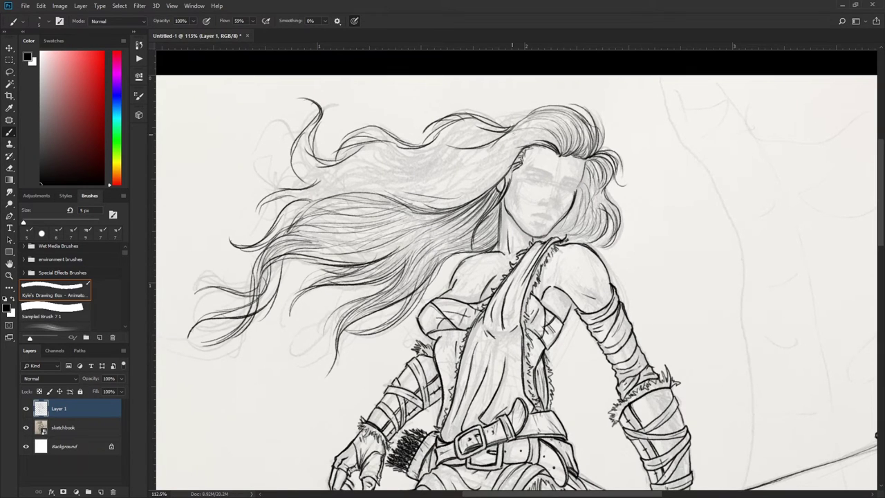
{"action": "left_click_drag", "start_coordinate": [561, 125], "coordinate": [491, 147]}
{"action": "left_click_drag", "start_coordinate": [546, 142], "coordinate": [432, 192]}
{"action": "left_click_drag", "start_coordinate": [518, 153], "coordinate": [437, 204]}
{"action": "mouse_move", "coordinate": [543, 142]}
{"action": "left_mouse_down"}
{"action": "mouse_move", "coordinate": [463, 179]}
{"action": "mouse_move", "coordinate": [391, 157]}
{"action": "left_mouse_up"}
{"action": "left_click_drag", "start_coordinate": [512, 125], "coordinate": [329, 165]}
{"action": "mouse_move", "coordinate": [454, 148]}
{"action": "left_mouse_down"}
{"action": "mouse_move", "coordinate": [401, 176]}
{"action": "mouse_move", "coordinate": [311, 181]}
{"action": "left_mouse_up"}
{"action": "left_click_drag", "start_coordinate": [420, 173], "coordinate": [302, 202]}
{"action": "left_click_drag", "start_coordinate": [367, 177], "coordinate": [272, 195]}
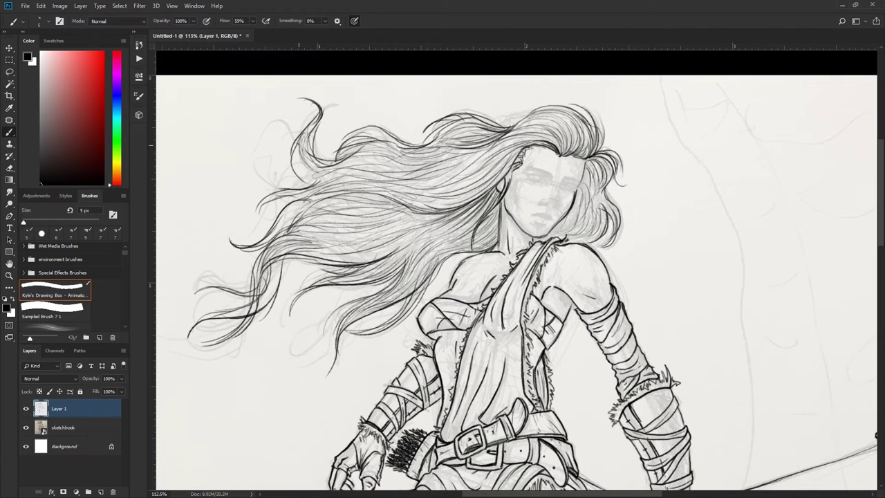
Ink more strands in the left, middle and lower flowing hair, beside the face and ear.
{"action": "left_click_drag", "start_coordinate": [365, 144], "coordinate": [295, 187]}
{"action": "left_click_drag", "start_coordinate": [414, 133], "coordinate": [323, 158]}
{"action": "mouse_move", "coordinate": [306, 115]}
{"action": "left_mouse_down"}
{"action": "mouse_move", "coordinate": [285, 186]}
{"action": "mouse_move", "coordinate": [226, 253]}
{"action": "left_mouse_up"}
{"action": "left_click_drag", "start_coordinate": [588, 177], "coordinate": [567, 233]}
{"action": "left_click_drag", "start_coordinate": [580, 187], "coordinate": [539, 240]}
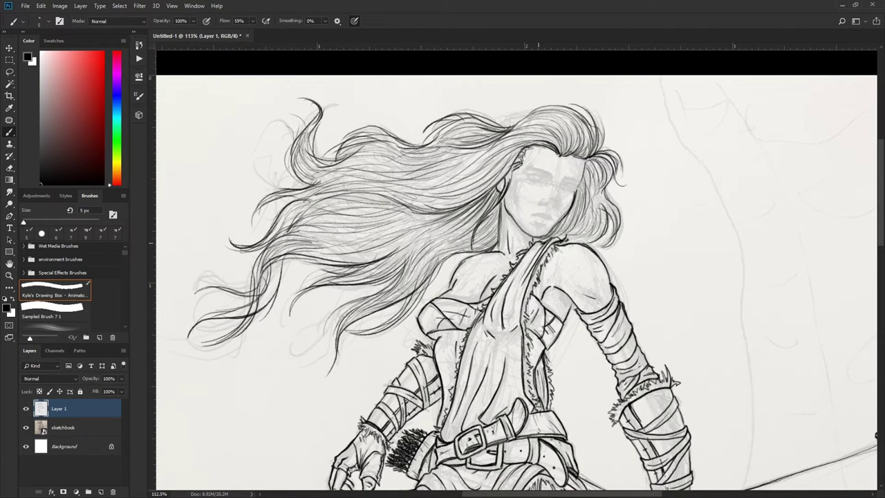
{"action": "left_click_drag", "start_coordinate": [602, 208], "coordinate": [571, 242]}
{"action": "left_click_drag", "start_coordinate": [606, 186], "coordinate": [630, 258]}
{"action": "left_click_drag", "start_coordinate": [459, 255], "coordinate": [401, 313]}
{"action": "mouse_move", "coordinate": [400, 280]}
{"action": "left_mouse_down"}
{"action": "mouse_move", "coordinate": [309, 339]}
{"action": "mouse_move", "coordinate": [318, 390]}
{"action": "left_mouse_up"}
{"action": "left_click_drag", "start_coordinate": [396, 243], "coordinate": [299, 263]}
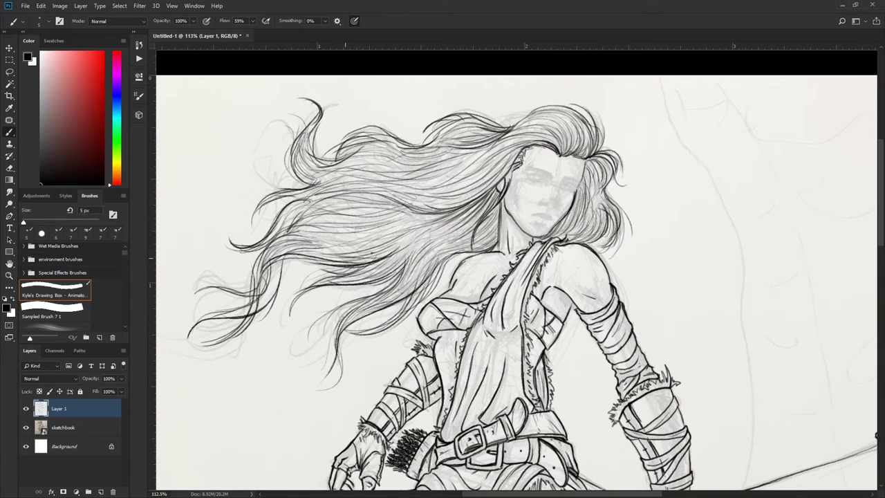
{"action": "left_click_drag", "start_coordinate": [448, 212], "coordinate": [394, 220]}
{"action": "left_click_drag", "start_coordinate": [439, 195], "coordinate": [356, 216]}
{"action": "left_click_drag", "start_coordinate": [428, 209], "coordinate": [366, 226]}
{"action": "left_click_drag", "start_coordinate": [433, 215], "coordinate": [380, 234]}
{"action": "left_click_drag", "start_coordinate": [526, 151], "coordinate": [499, 202]}
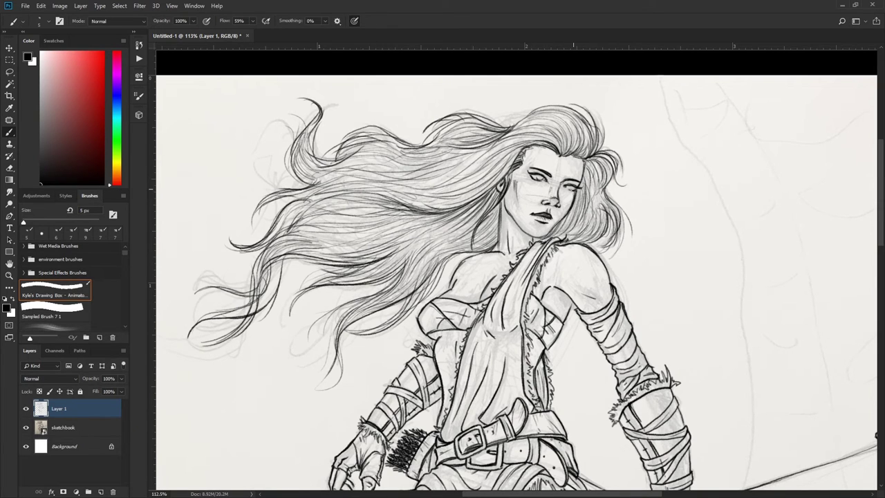
Switch to a small round brush and back to the inking brush, then fit the canvas in view.
{"action": "key", "text": "shift+comma"}
{"action": "key", "text": "shift+period"}
{"action": "key", "text": "ctrl+0"}
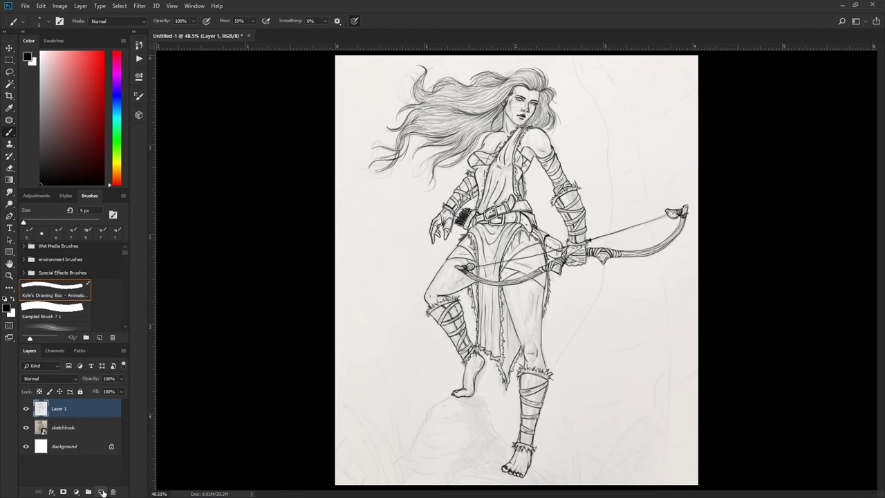
On a new layer beneath the figure, outline the rock under her foot and draw lower-left grass.
{"action": "left_click", "coordinate": [100, 491], "text": "ctrl"}
{"action": "left_click_drag", "start_coordinate": [490, 423], "coordinate": [515, 447]}
{"action": "mouse_move", "coordinate": [453, 397]}
{"action": "left_mouse_down"}
{"action": "mouse_move", "coordinate": [407, 461]}
{"action": "mouse_move", "coordinate": [370, 424]}
{"action": "mouse_move", "coordinate": [395, 483]}
{"action": "left_mouse_up"}
{"action": "mouse_move", "coordinate": [347, 459]}
{"action": "left_mouse_down"}
{"action": "mouse_move", "coordinate": [371, 482]}
{"action": "mouse_move", "coordinate": [444, 458]}
{"action": "left_mouse_up"}
{"action": "mouse_move", "coordinate": [406, 484]}
{"action": "left_mouse_down"}
{"action": "mouse_move", "coordinate": [414, 462]}
{"action": "mouse_move", "coordinate": [385, 423]}
{"action": "left_mouse_up"}
{"action": "mouse_move", "coordinate": [344, 484]}
{"action": "left_mouse_down"}
{"action": "mouse_move", "coordinate": [349, 432]}
{"action": "mouse_move", "coordinate": [341, 442]}
{"action": "left_mouse_up"}
{"action": "left_click_drag", "start_coordinate": [366, 478], "coordinate": [379, 441]}
Add texture lines across the rock face and extend its base and ground line.
{"action": "left_click_drag", "start_coordinate": [438, 407], "coordinate": [478, 398]}
{"action": "left_click_drag", "start_coordinate": [428, 422], "coordinate": [480, 416]}
{"action": "left_click_drag", "start_coordinate": [452, 413], "coordinate": [494, 435]}
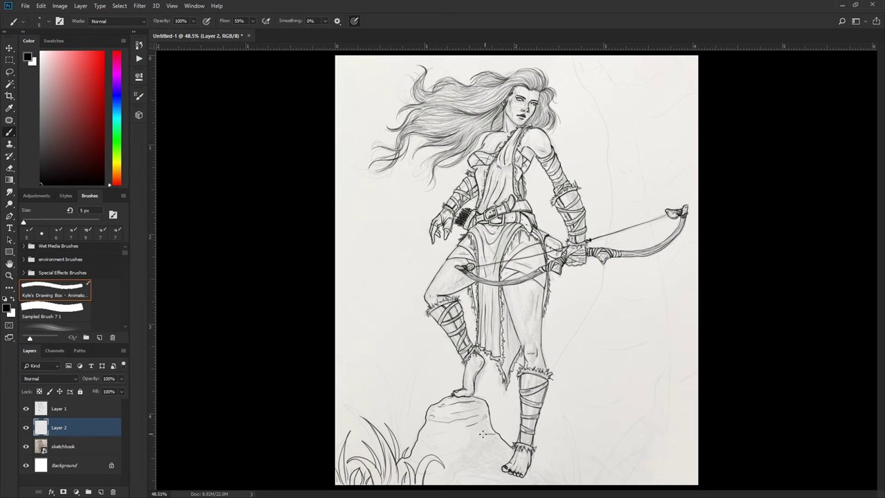
{"action": "left_click_drag", "start_coordinate": [437, 438], "coordinate": [495, 432]}
{"action": "mouse_move", "coordinate": [429, 429]}
{"action": "left_mouse_down"}
{"action": "mouse_move", "coordinate": [461, 424]}
{"action": "mouse_move", "coordinate": [467, 431]}
{"action": "left_mouse_up"}
{"action": "left_click_drag", "start_coordinate": [483, 441], "coordinate": [424, 446]}
{"action": "left_click_drag", "start_coordinate": [517, 448], "coordinate": [484, 459]}
{"action": "left_click_drag", "start_coordinate": [482, 457], "coordinate": [430, 484]}
{"action": "left_click_drag", "start_coordinate": [531, 468], "coordinate": [583, 484]}
{"action": "left_click_drag", "start_coordinate": [495, 462], "coordinate": [466, 467]}
{"action": "mouse_move", "coordinate": [515, 442]}
{"action": "left_mouse_down"}
{"action": "mouse_move", "coordinate": [499, 423]}
{"action": "mouse_move", "coordinate": [511, 423]}
{"action": "left_mouse_up"}
Draw grass blades right of the front foot and at the lower right.
{"action": "mouse_move", "coordinate": [552, 470]}
{"action": "left_mouse_down"}
{"action": "mouse_move", "coordinate": [543, 426]}
{"action": "mouse_move", "coordinate": [575, 423]}
{"action": "mouse_move", "coordinate": [567, 452]}
{"action": "left_mouse_up"}
{"action": "mouse_move", "coordinate": [589, 480]}
{"action": "left_mouse_down"}
{"action": "mouse_move", "coordinate": [607, 439]}
{"action": "mouse_move", "coordinate": [617, 453]}
{"action": "mouse_move", "coordinate": [600, 445]}
{"action": "left_mouse_up"}
{"action": "left_click_drag", "start_coordinate": [695, 475], "coordinate": [637, 417]}
{"action": "left_click_drag", "start_coordinate": [671, 485], "coordinate": [679, 438]}
{"action": "left_click_drag", "start_coordinate": [657, 485], "coordinate": [662, 458]}
{"action": "mouse_move", "coordinate": [643, 486]}
{"action": "left_mouse_down"}
{"action": "mouse_move", "coordinate": [627, 451]}
{"action": "mouse_move", "coordinate": [640, 458]}
{"action": "left_mouse_up"}
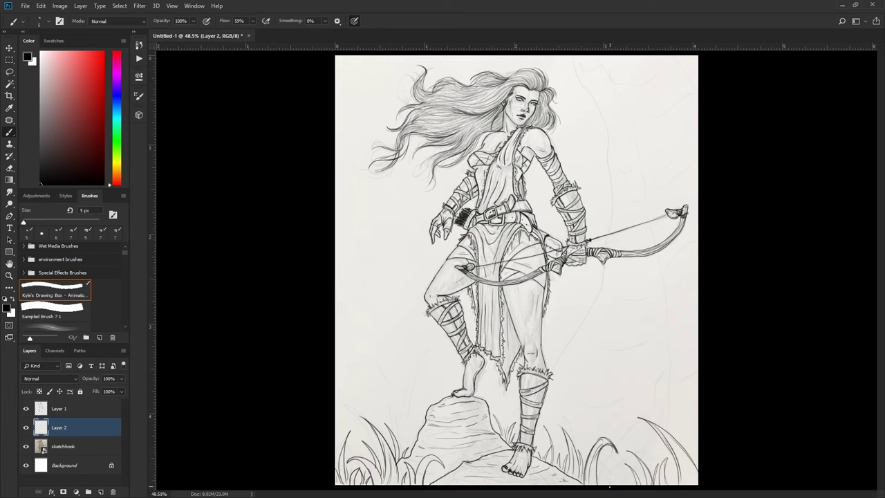
{"action": "left_click_drag", "start_coordinate": [609, 487], "coordinate": [620, 452]}
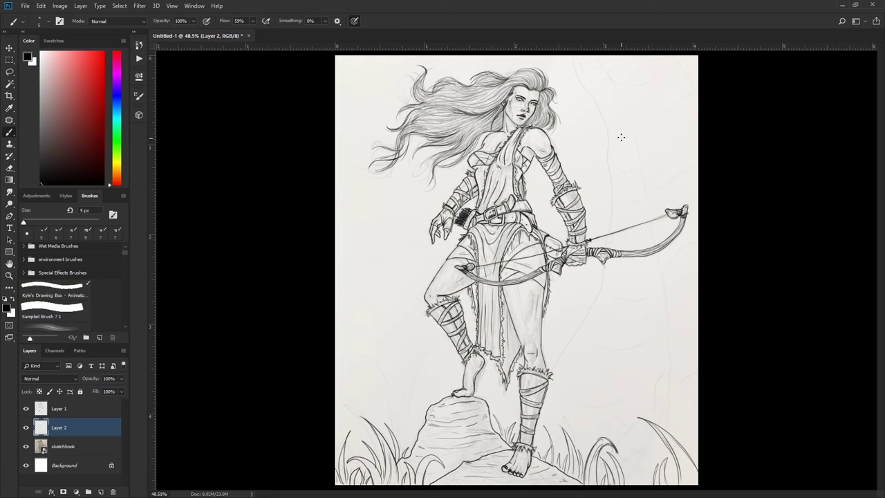
Outline the tree trunk's two edges down to the grass, adding a knot hole and base strokes.
{"action": "mouse_move", "coordinate": [571, 58]}
{"action": "left_mouse_down"}
{"action": "mouse_move", "coordinate": [389, 405]}
{"action": "mouse_move", "coordinate": [337, 385]}
{"action": "left_mouse_up"}
{"action": "mouse_move", "coordinate": [614, 57]}
{"action": "left_mouse_down"}
{"action": "mouse_move", "coordinate": [664, 282]}
{"action": "mouse_move", "coordinate": [608, 460]}
{"action": "left_mouse_up"}
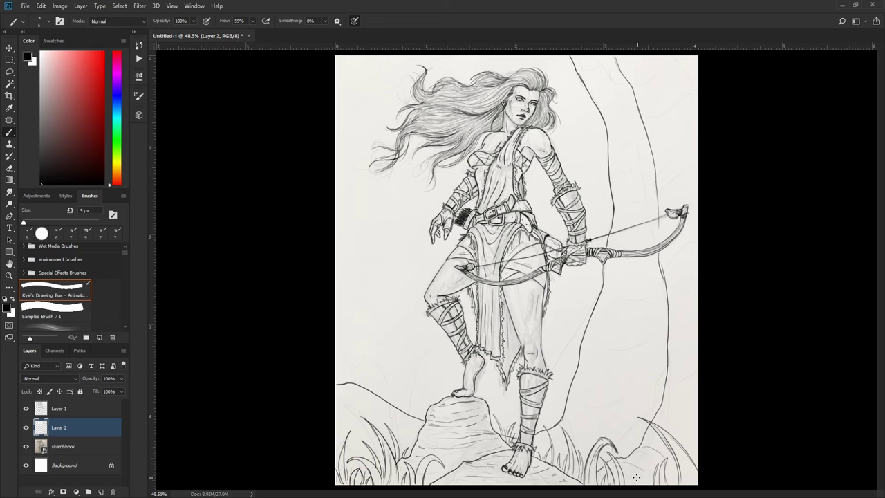
{"action": "left_click_drag", "start_coordinate": [654, 375], "coordinate": [650, 415]}
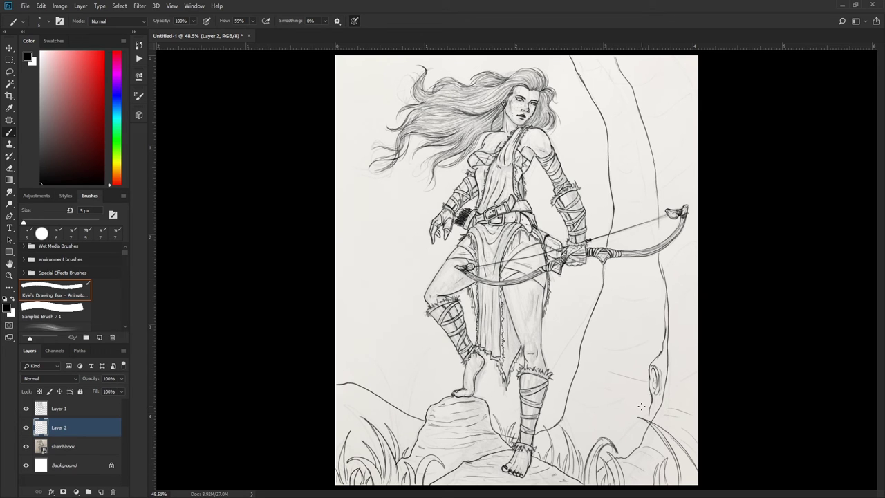
{"action": "left_click_drag", "start_coordinate": [665, 290], "coordinate": [658, 356]}
{"action": "left_click_drag", "start_coordinate": [643, 406], "coordinate": [626, 433]}
Add more grass blades around the lower-left rock.
{"action": "left_click_drag", "start_coordinate": [423, 416], "coordinate": [430, 391]}
{"action": "left_click_drag", "start_coordinate": [403, 415], "coordinate": [390, 385]}
{"action": "left_click_drag", "start_coordinate": [346, 460], "coordinate": [337, 424]}
{"action": "mouse_move", "coordinate": [354, 467]}
{"action": "left_mouse_down"}
{"action": "mouse_move", "coordinate": [359, 430]}
{"action": "mouse_move", "coordinate": [344, 388]}
{"action": "left_mouse_up"}
{"action": "left_click_drag", "start_coordinate": [390, 436], "coordinate": [394, 405]}
Add short strokes on the trunk and grass strokes at the lower right.
{"action": "left_click_drag", "start_coordinate": [626, 395], "coordinate": [589, 410]}
{"action": "left_click_drag", "start_coordinate": [625, 365], "coordinate": [600, 369]}
{"action": "left_click_drag", "start_coordinate": [631, 283], "coordinate": [607, 286]}
{"action": "left_click_drag", "start_coordinate": [659, 279], "coordinate": [643, 282]}
{"action": "left_click_drag", "start_coordinate": [686, 250], "coordinate": [658, 279]}
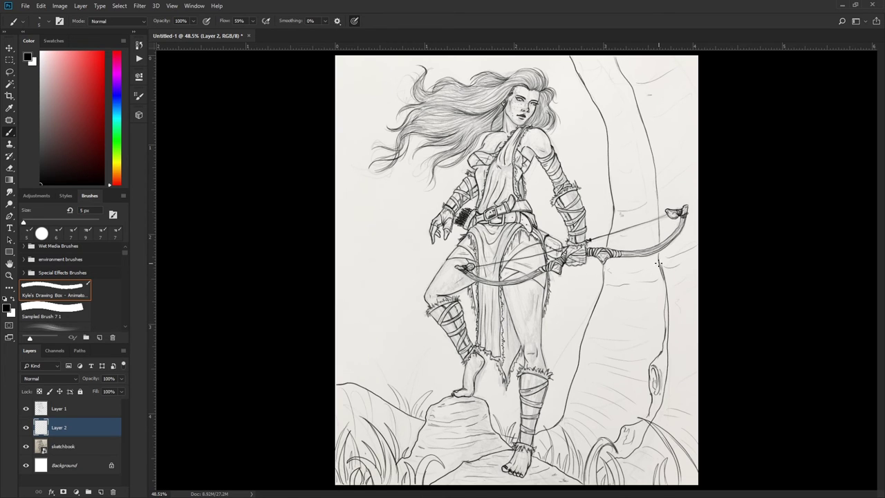
Hatch bark above the bow and draw wood grain with a spiral knot on the lower trunk.
{"action": "mouse_move", "coordinate": [605, 73]}
{"action": "left_mouse_down"}
{"action": "mouse_move", "coordinate": [616, 148]}
{"action": "mouse_move", "coordinate": [609, 131]}
{"action": "left_mouse_up"}
{"action": "left_click_drag", "start_coordinate": [611, 129], "coordinate": [625, 205]}
{"action": "left_click_drag", "start_coordinate": [622, 69], "coordinate": [639, 215]}
{"action": "left_click_drag", "start_coordinate": [636, 66], "coordinate": [650, 207]}
{"action": "left_click_drag", "start_coordinate": [608, 271], "coordinate": [613, 326]}
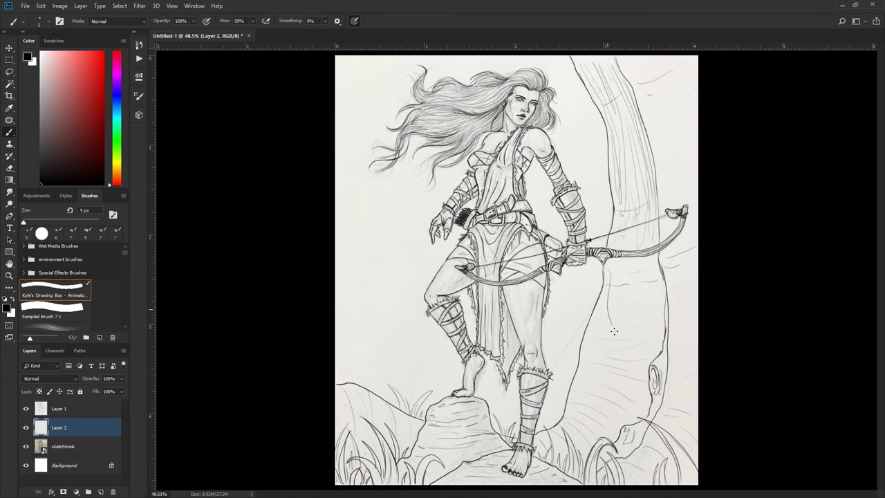
{"action": "left_click_drag", "start_coordinate": [603, 290], "coordinate": [589, 380]}
{"action": "left_click_drag", "start_coordinate": [618, 273], "coordinate": [626, 363]}
{"action": "mouse_move", "coordinate": [608, 332]}
{"action": "left_mouse_down"}
{"action": "mouse_move", "coordinate": [601, 407]}
{"action": "mouse_move", "coordinate": [539, 439]}
{"action": "left_mouse_up"}
{"action": "left_click_drag", "start_coordinate": [622, 270], "coordinate": [630, 415]}
{"action": "left_click_drag", "start_coordinate": [658, 349], "coordinate": [654, 256]}
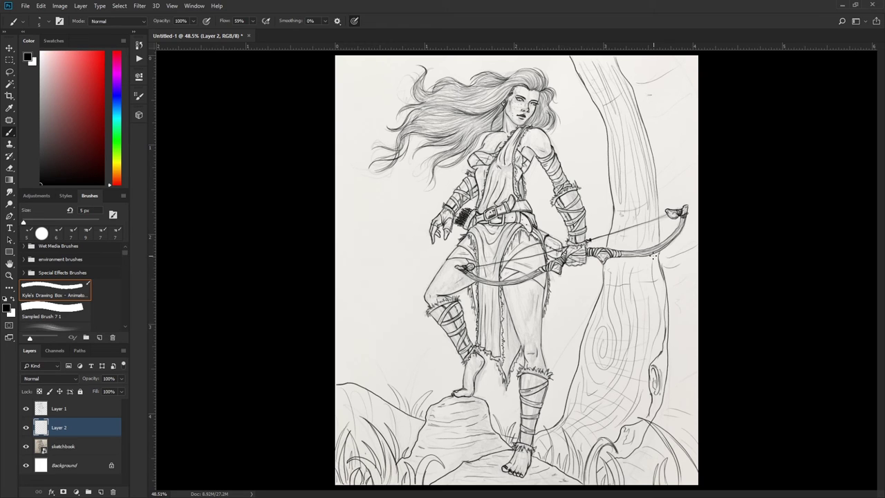
Hatch bark along the trunk's right side, edge and base.
{"action": "left_click_drag", "start_coordinate": [650, 69], "coordinate": [661, 207]}
{"action": "left_click_drag", "start_coordinate": [676, 66], "coordinate": [684, 194]}
{"action": "left_click_drag", "start_coordinate": [682, 209], "coordinate": [690, 423]}
{"action": "left_click_drag", "start_coordinate": [670, 304], "coordinate": [676, 421]}
{"action": "left_click_drag", "start_coordinate": [657, 443], "coordinate": [630, 473]}
{"action": "left_click_drag", "start_coordinate": [696, 313], "coordinate": [687, 442]}
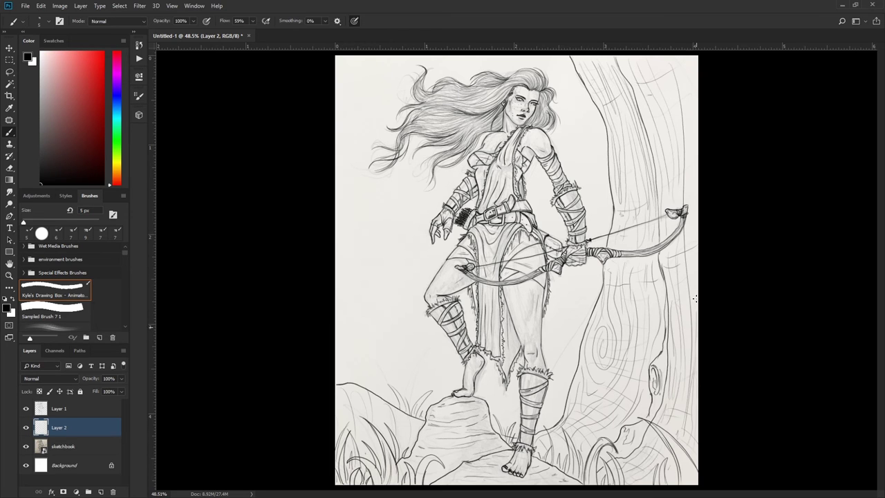
{"action": "left_click_drag", "start_coordinate": [694, 283], "coordinate": [689, 183]}
{"action": "left_click_drag", "start_coordinate": [694, 172], "coordinate": [684, 64]}
Add short lower-left grass strokes, then hide the ink layers to compare with the sketch.
{"action": "mouse_move", "coordinate": [343, 415]}
{"action": "left_mouse_down"}
{"action": "mouse_move", "coordinate": [418, 391]}
{"action": "mouse_move", "coordinate": [418, 437]}
{"action": "left_mouse_up"}
{"action": "left_click_drag", "start_coordinate": [361, 443], "coordinate": [410, 449]}
{"action": "mouse_move", "coordinate": [354, 383]}
{"action": "left_mouse_down"}
{"action": "mouse_move", "coordinate": [376, 354]}
{"action": "mouse_move", "coordinate": [345, 363]}
{"action": "left_mouse_up"}
{"action": "left_click_drag", "start_coordinate": [366, 388], "coordinate": [371, 379]}
{"action": "left_click_drag", "start_coordinate": [376, 396], "coordinate": [386, 388]}
{"action": "left_click_drag", "start_coordinate": [354, 385], "coordinate": [363, 362]}
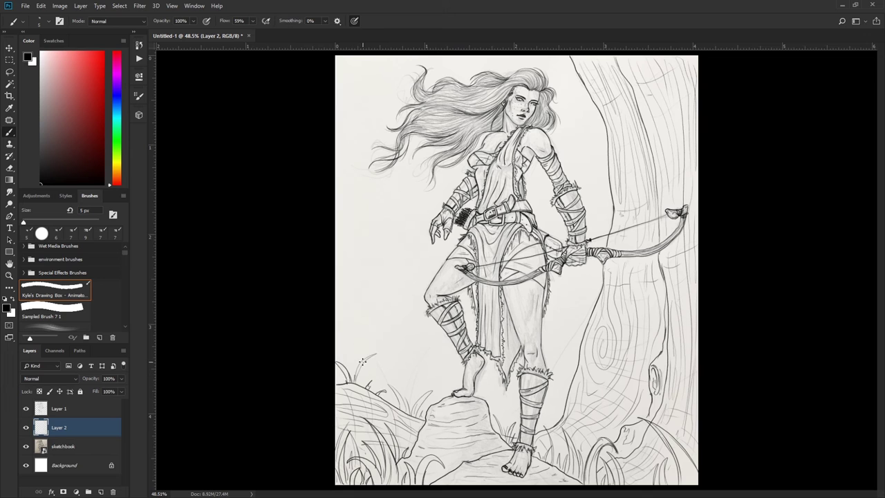
{"action": "left_click_drag", "start_coordinate": [26, 427], "coordinate": [26, 410]}
Toggle the ink layers to compare, then rename the figure's ink layer 'linework'.
{"action": "left_click", "coordinate": [26, 409]}
{"action": "left_click", "coordinate": [27, 410]}
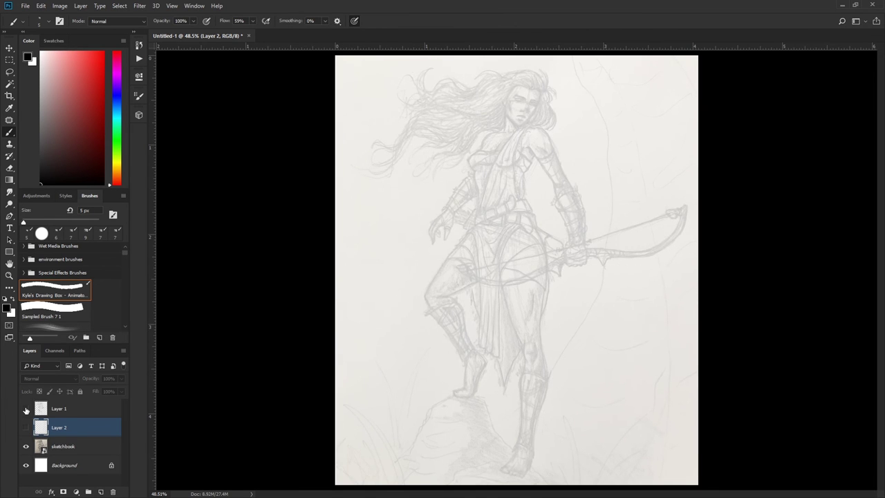
{"action": "left_click", "coordinate": [26, 410]}
{"action": "left_click", "coordinate": [26, 408]}
{"action": "double_click", "coordinate": [60, 409]}
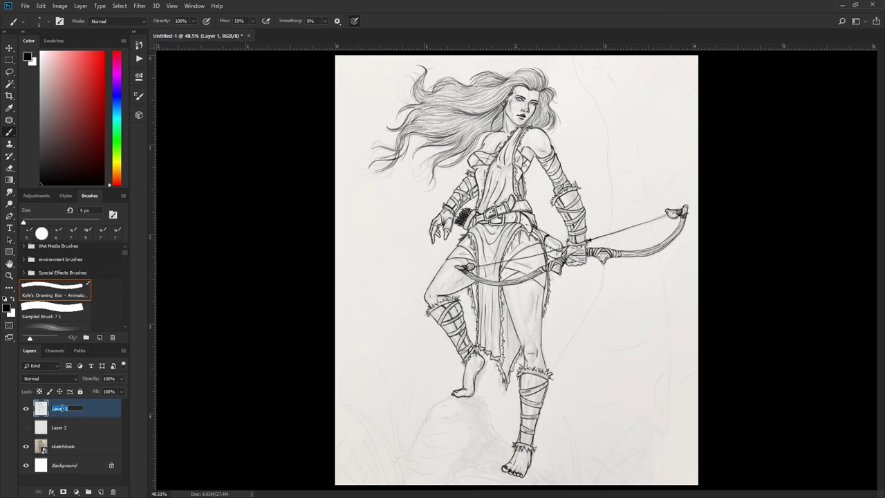
{"action": "type", "text": "linework"}
{"action": "key", "text": "Return"}
{"action": "left_click", "coordinate": [26, 428]}
Rename the background ink layer 'bg' and hide the sketchbook layer.
{"action": "double_click", "coordinate": [69, 427]}
{"action": "type", "text": "bg"}
{"action": "left_click", "coordinate": [63, 446]}
{"action": "left_click", "coordinate": [25, 446]}
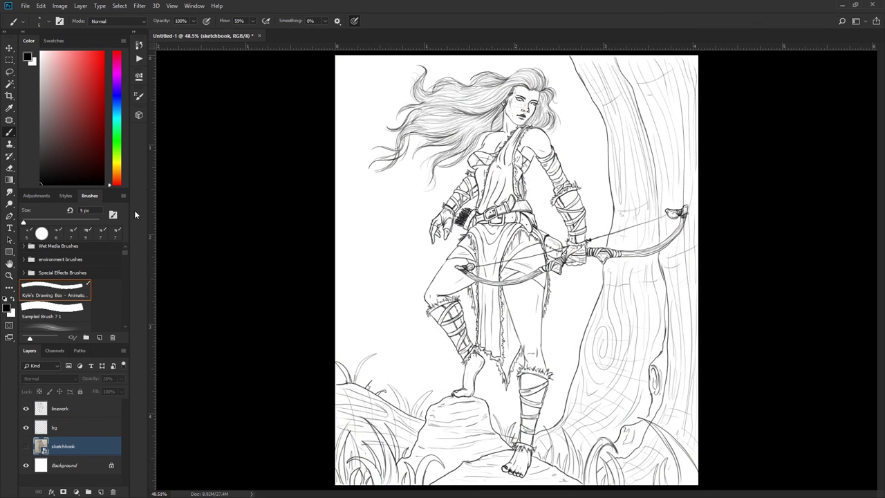
Draw a large contoured rock at lower left on bg, then add a new layer beneath.
{"action": "key", "text": "alt+bracketright"}
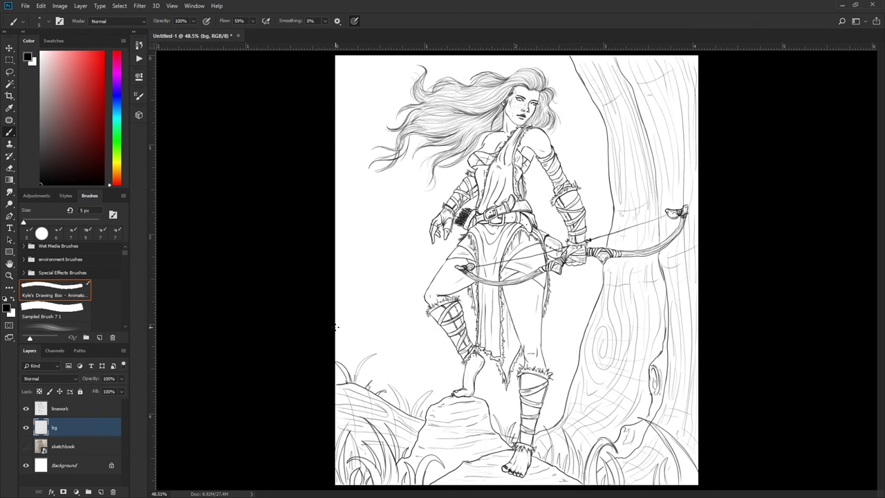
{"action": "left_click_drag", "start_coordinate": [335, 327], "coordinate": [448, 396]}
{"action": "left_click_drag", "start_coordinate": [386, 373], "coordinate": [431, 385]}
{"action": "left_click_drag", "start_coordinate": [341, 330], "coordinate": [386, 326]}
{"action": "left_click_drag", "start_coordinate": [363, 373], "coordinate": [401, 384]}
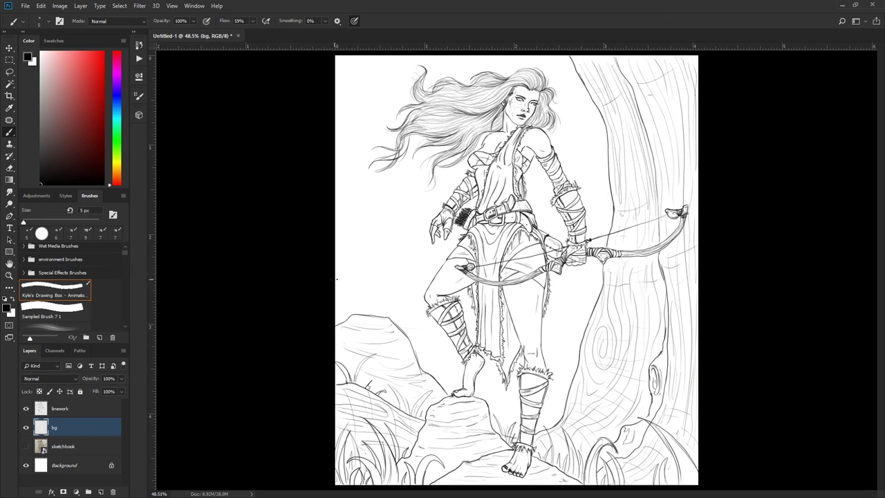
{"action": "key", "text": "alt+bracketleft"}
{"action": "key", "text": "ctrl+shift+alt+n"}
Fill the new layer with a diagonal gray gradient, light at top-left darkening to bottom-right.
{"action": "key", "text": "g"}
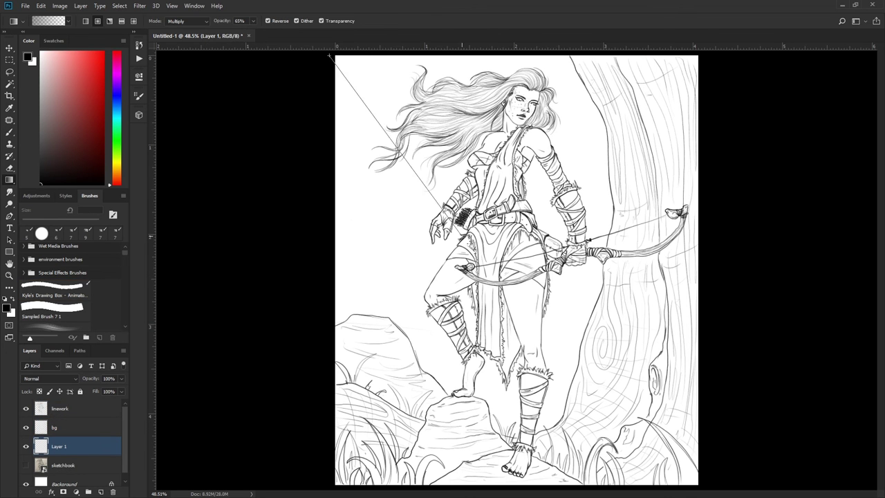
{"action": "left_click_drag", "start_coordinate": [330, 59], "coordinate": [463, 195]}
{"action": "key", "text": "ctrl+z"}
{"action": "key", "text": "ctrl+z"}
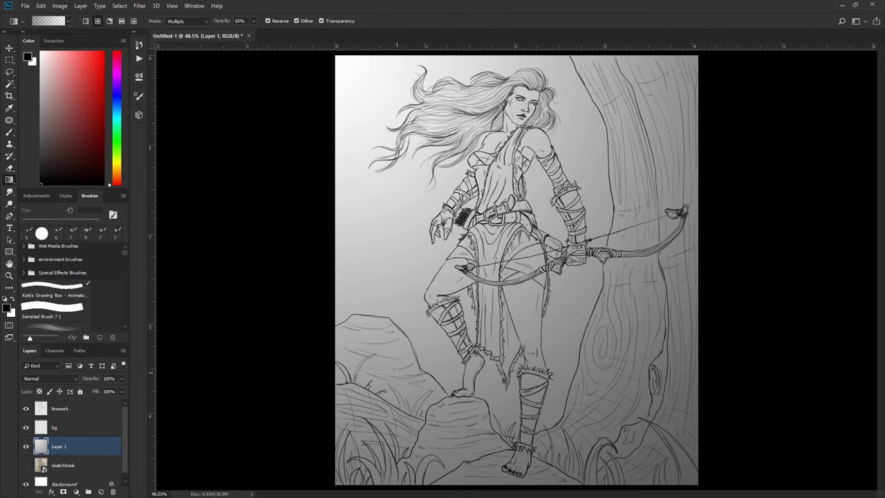
{"action": "key", "text": "ctrl+z"}
{"action": "key", "text": "ctrl+z"}
{"action": "key", "text": "ctrl+z"}
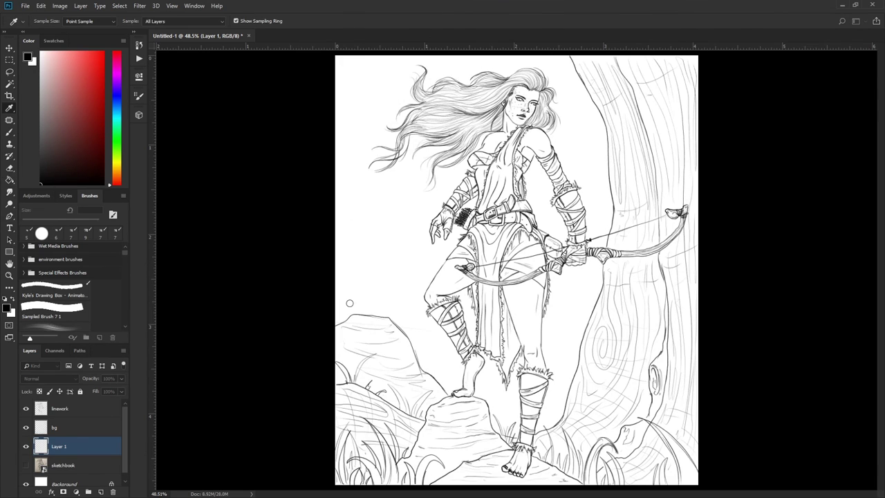
{"action": "left_click_drag", "start_coordinate": [345, 301], "coordinate": [429, 422]}
{"action": "left_click_drag", "start_coordinate": [336, 57], "coordinate": [681, 464]}
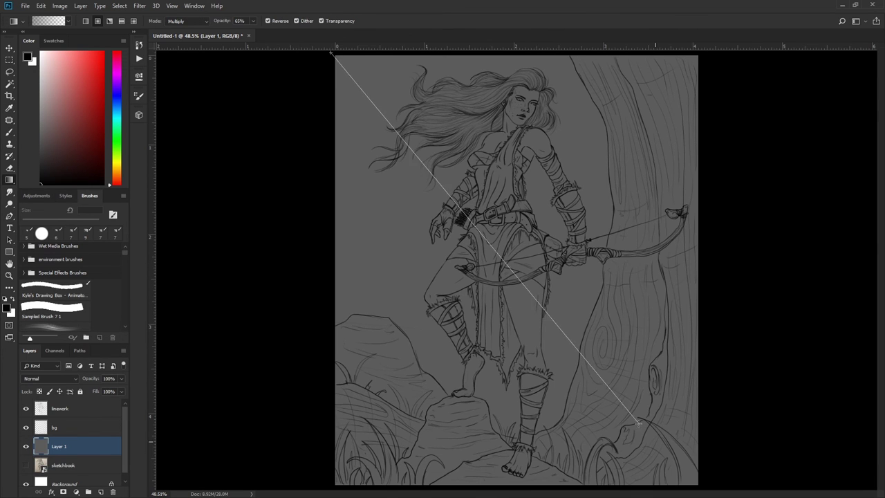
{"action": "key", "text": "ctrl+z"}
{"action": "left_click_drag", "start_coordinate": [336, 56], "coordinate": [675, 470]}
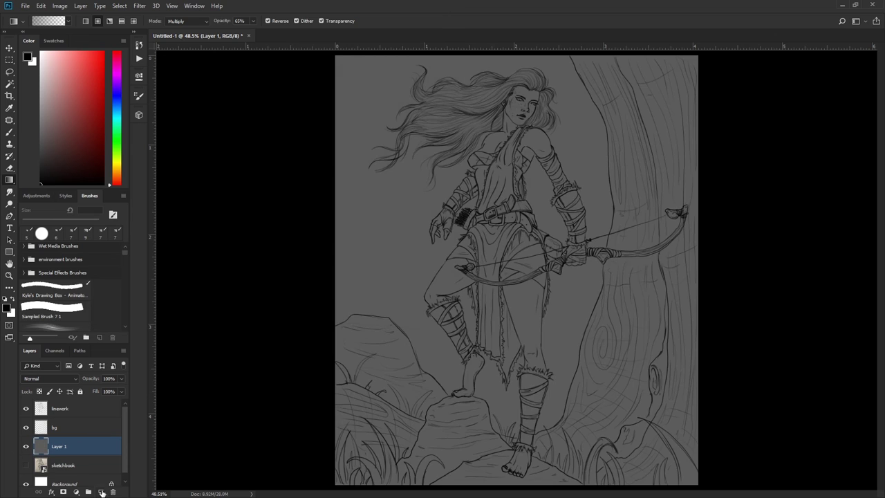
{"action": "left_click_drag", "start_coordinate": [336, 56], "coordinate": [692, 464]}
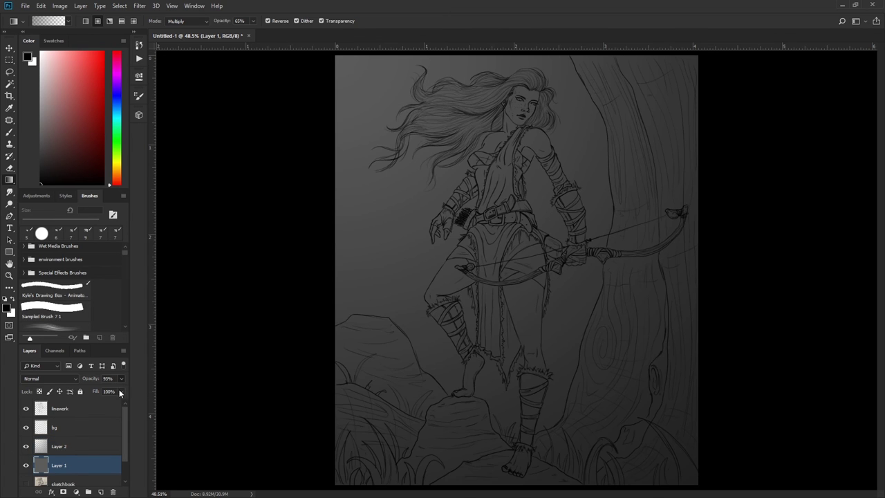
Lower the gradient layer's opacity, remove the extra gradient layer, and add a layer above linework.
{"action": "left_click_drag", "start_coordinate": [121, 394], "coordinate": [111, 395]}
{"action": "key", "text": "ctrl+e"}
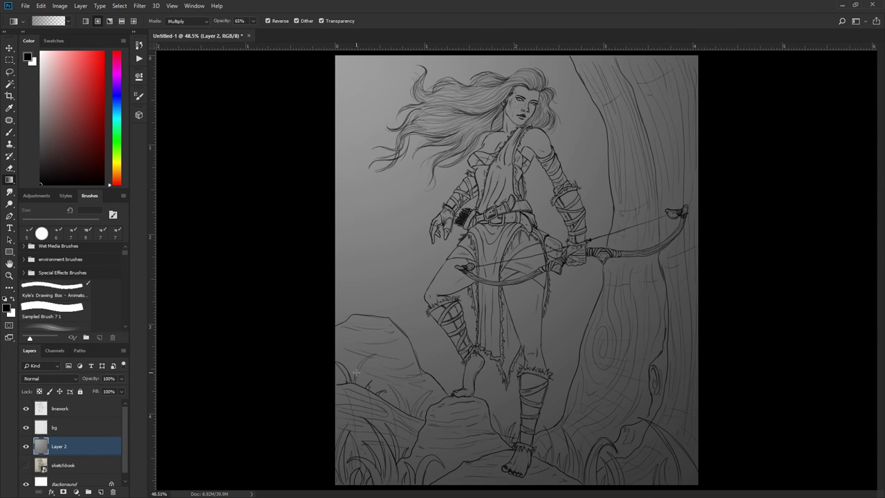
{"action": "left_click", "coordinate": [69, 408]}
{"action": "left_click", "coordinate": [101, 492]}
Brush a small signature mark on Layer 3 to the left of the archer's legs.
{"action": "key", "text": "b"}
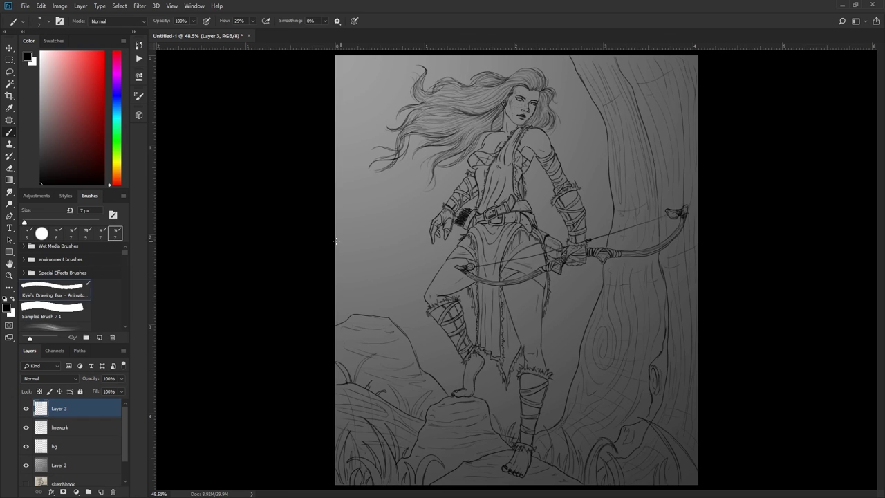
{"action": "left_click_drag", "start_coordinate": [358, 275], "coordinate": [376, 280]}
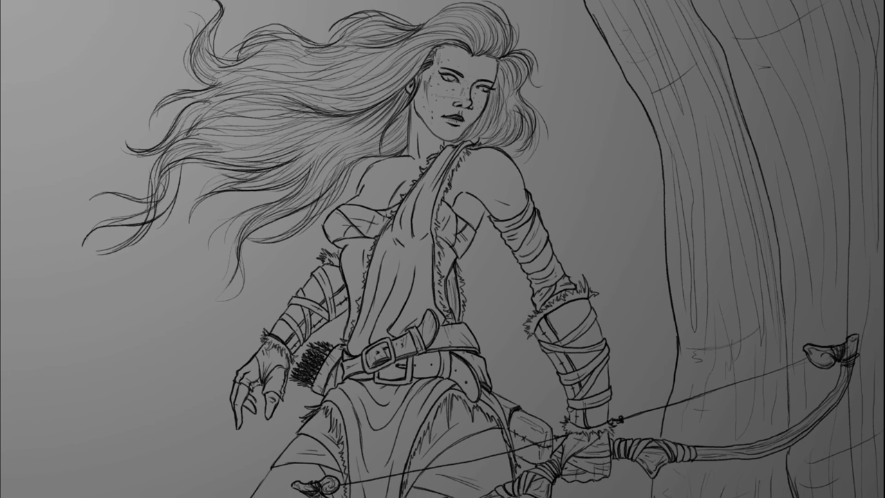